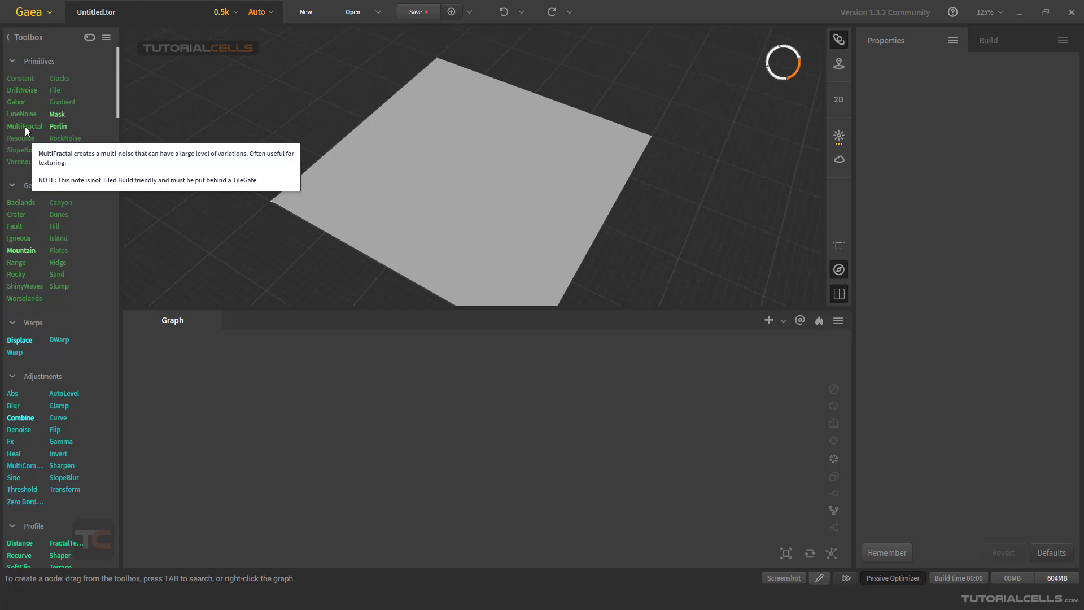
# Step: Add a MultiFractal node to the graph and choose FBM as its noise type
pyautogui.moveTo(25, 127); pyautogui.dragTo(410, 414)
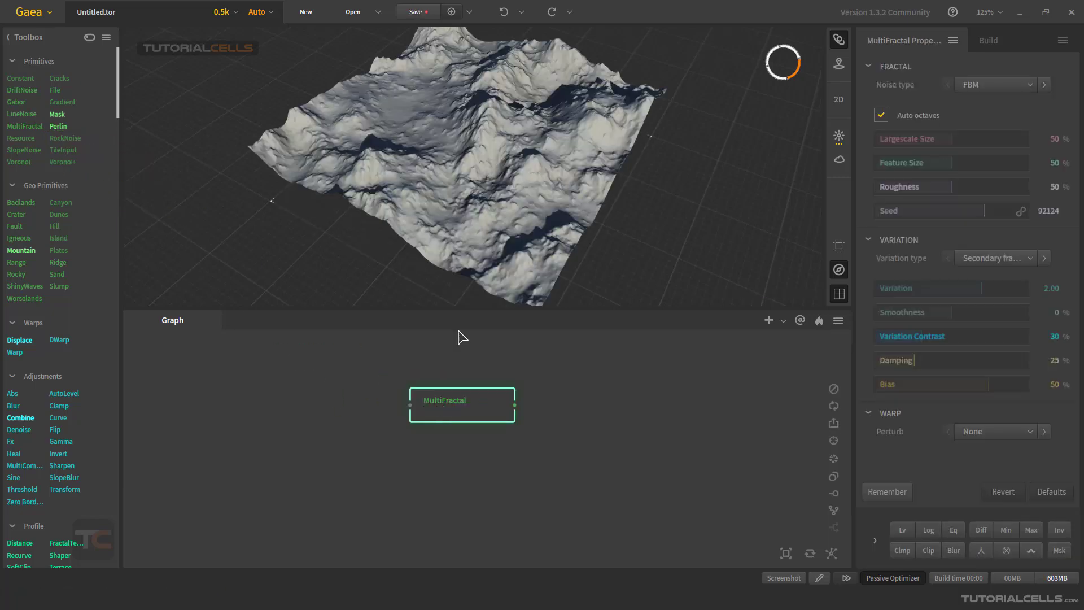
pyautogui.moveTo(416, 188); pyautogui.dragTo(537, 191)
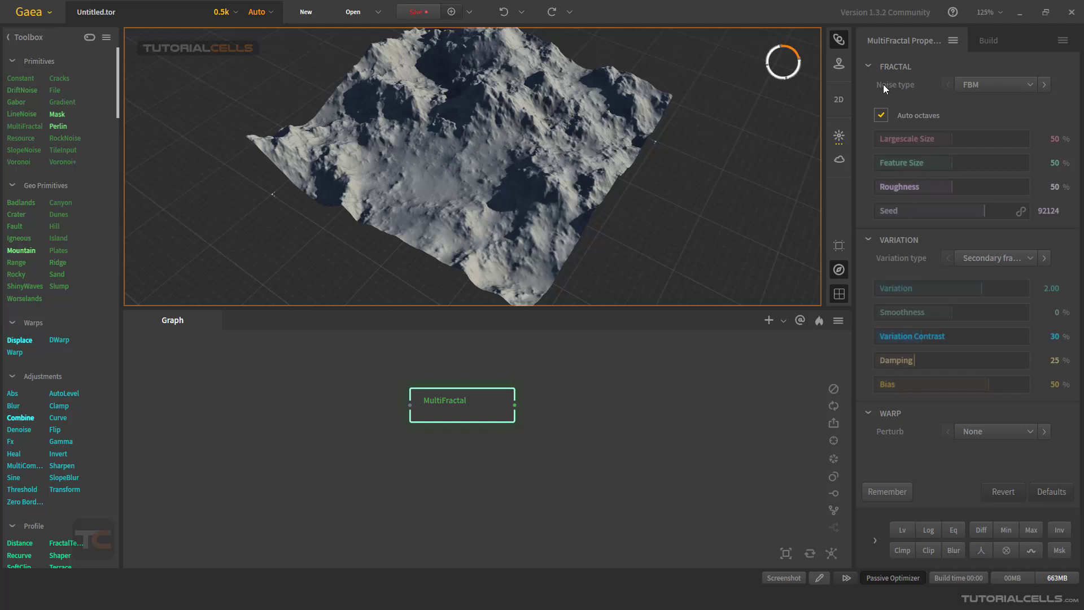
pyautogui.click(978, 88)
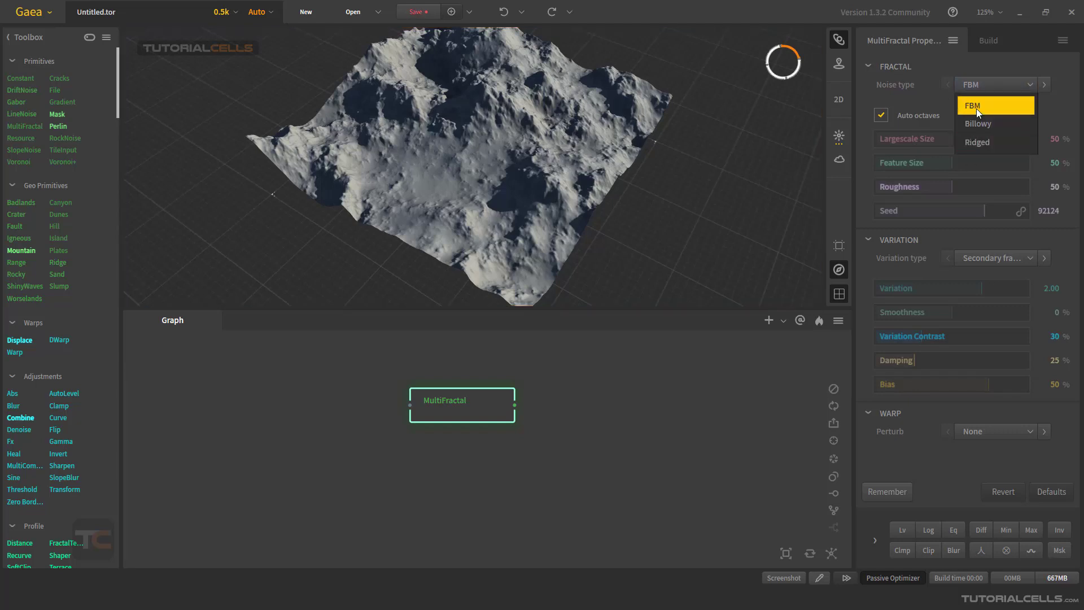
pyautogui.click(976, 109)
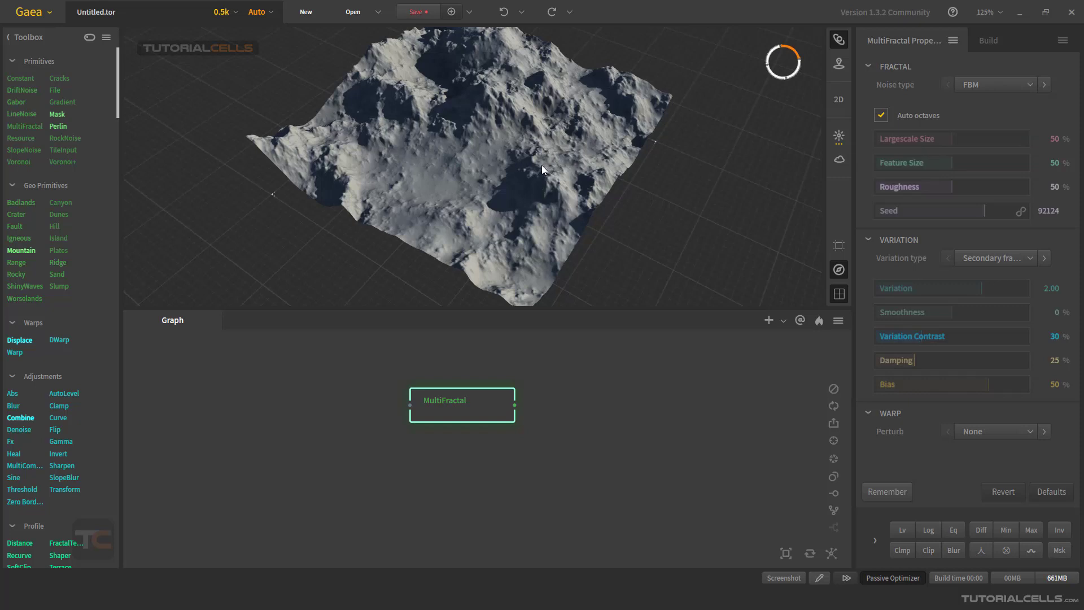
# Step: Try several Largescale Size values on the MultiFractal node, ending at 38%
pyautogui.moveTo(541, 165); pyautogui.dragTo(531, 123)
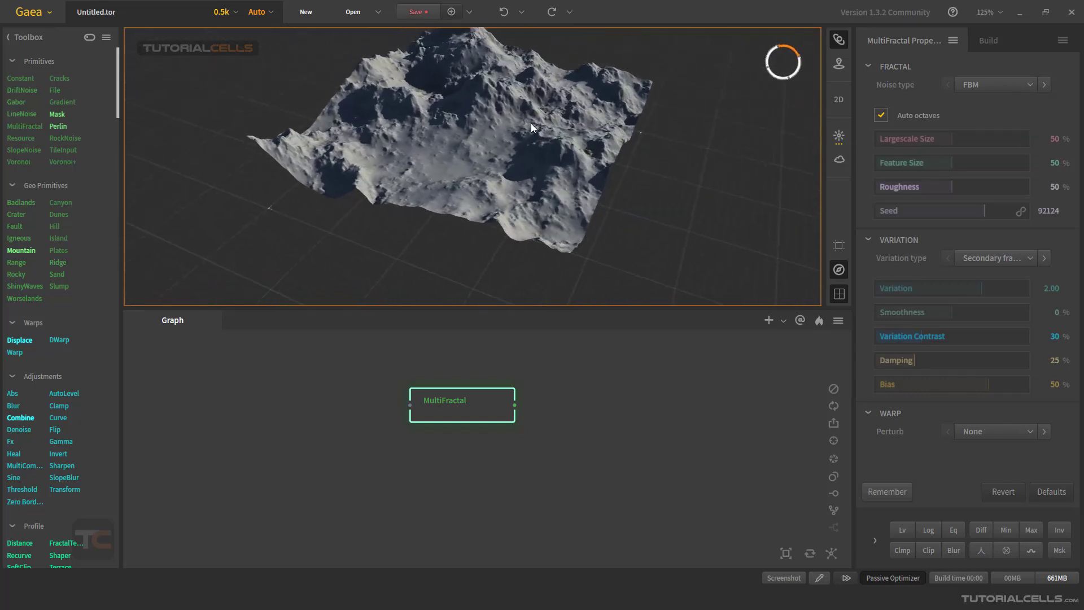
pyautogui.click(912, 145)
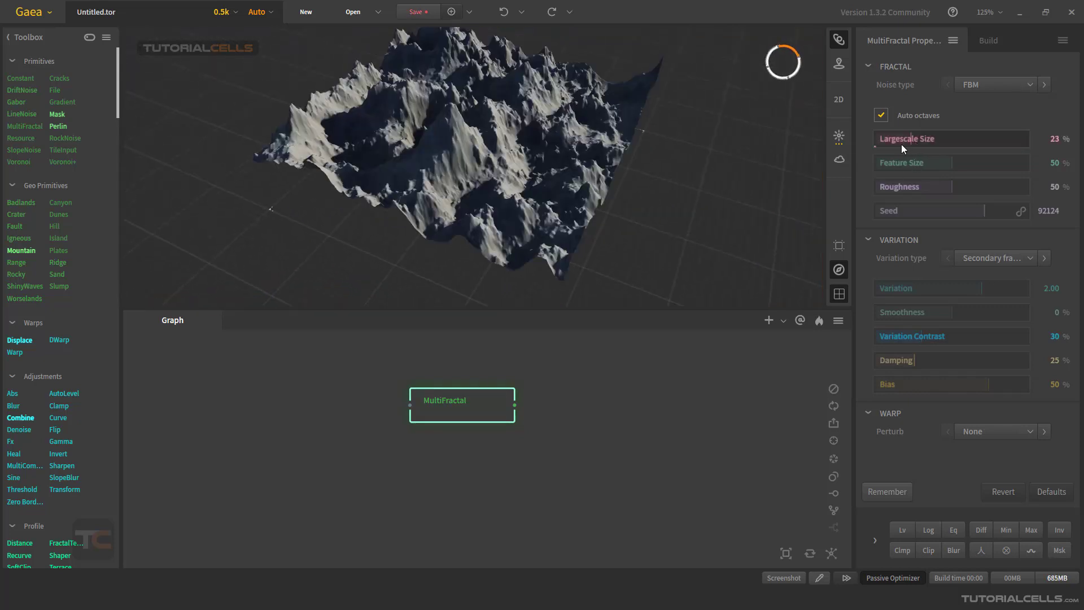
pyautogui.click(900, 144)
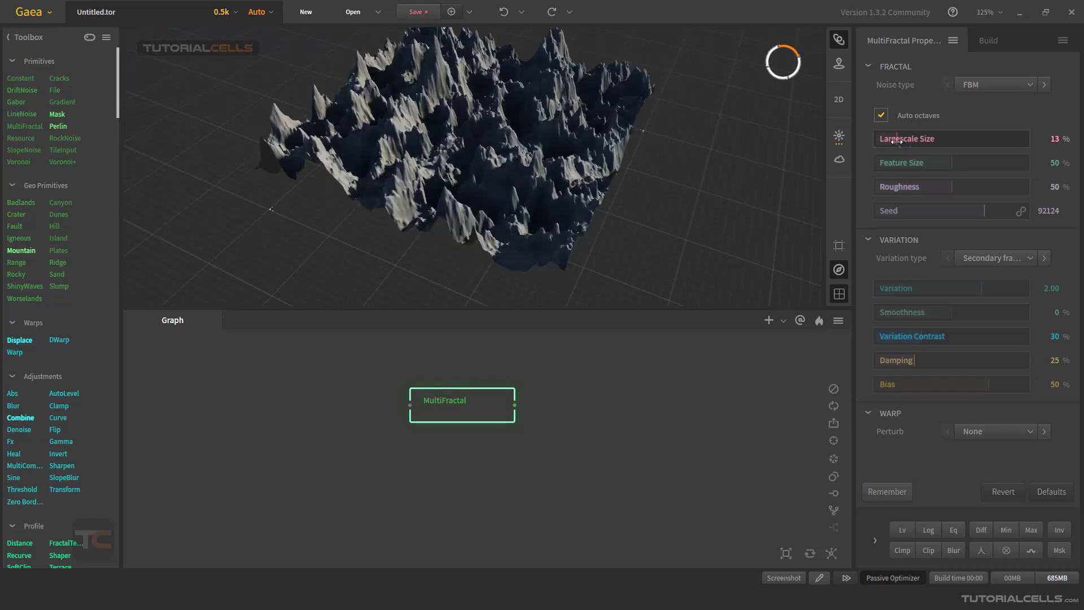
pyautogui.click(922, 141)
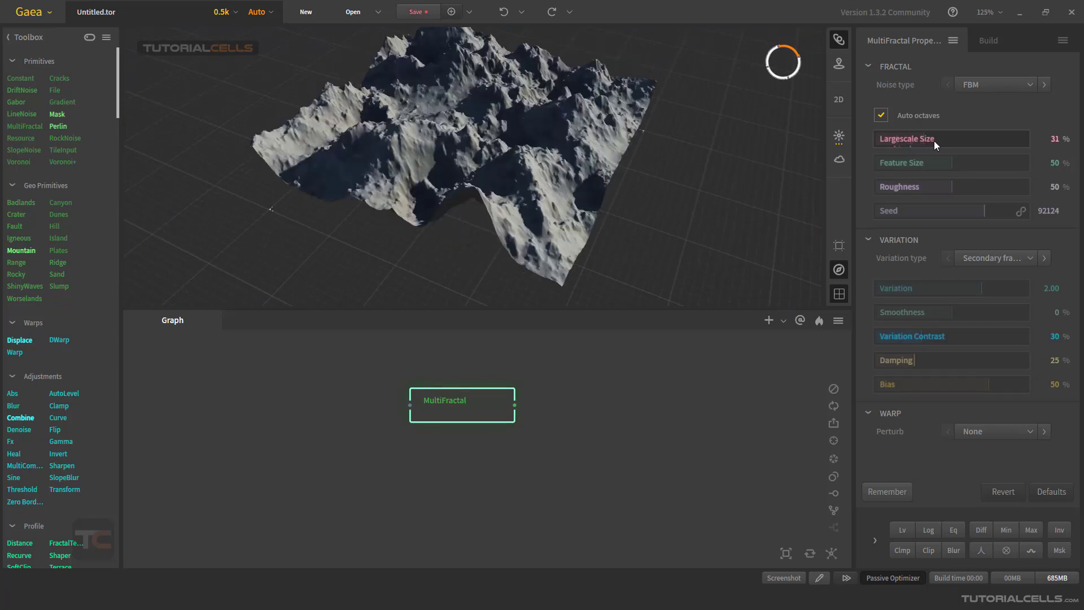
pyautogui.click(934, 141)
# Step: Try Feature Size values of 40% and 8% on the MultiFractal node, ending at 51%
pyautogui.click(938, 164)
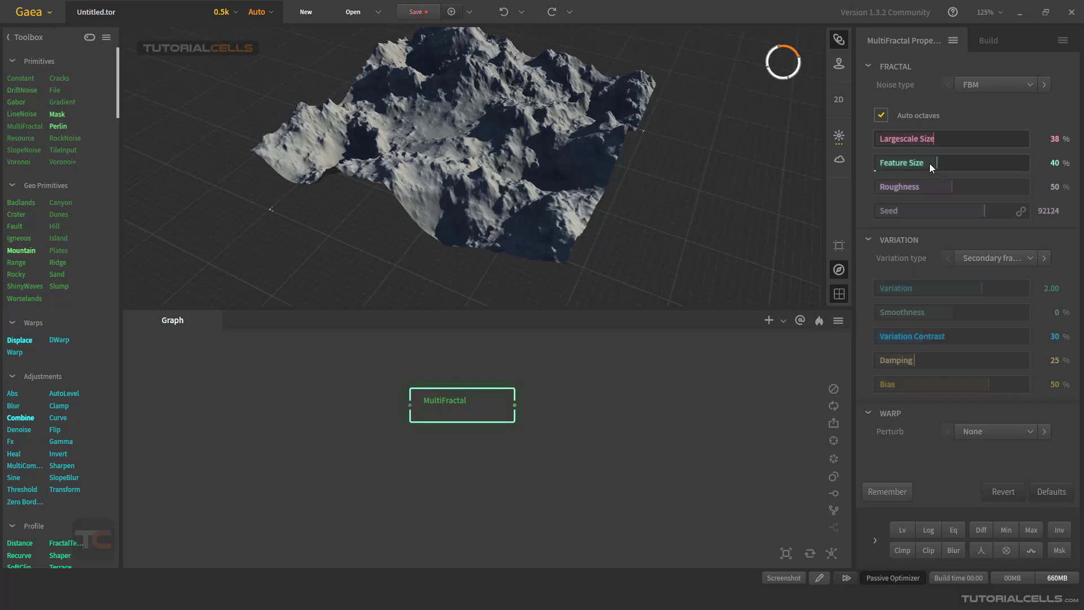
pyautogui.click(897, 165)
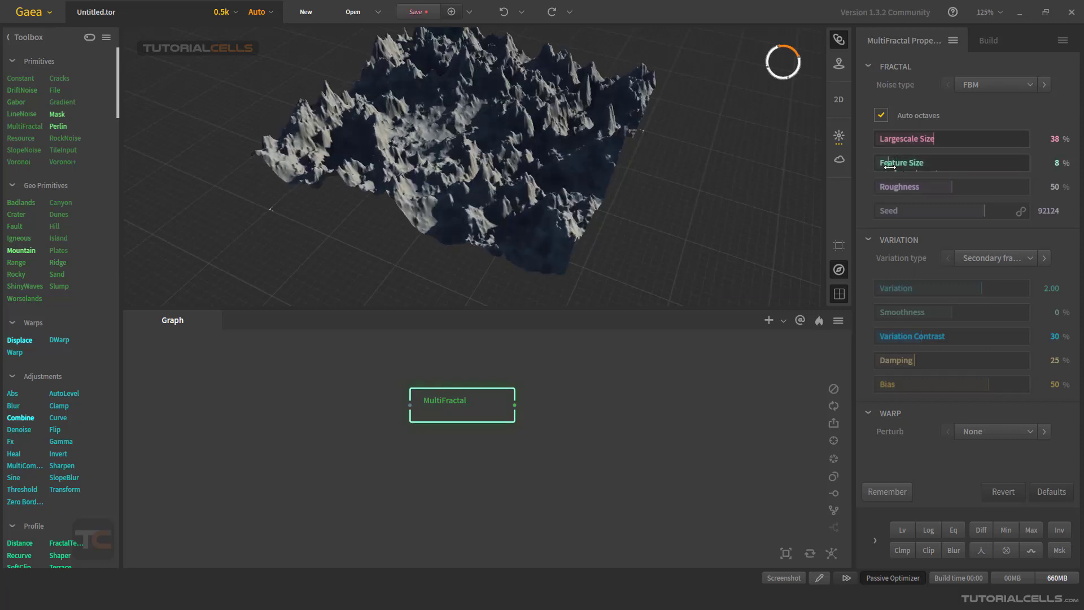
pyautogui.click(923, 164)
pyautogui.click(953, 165)
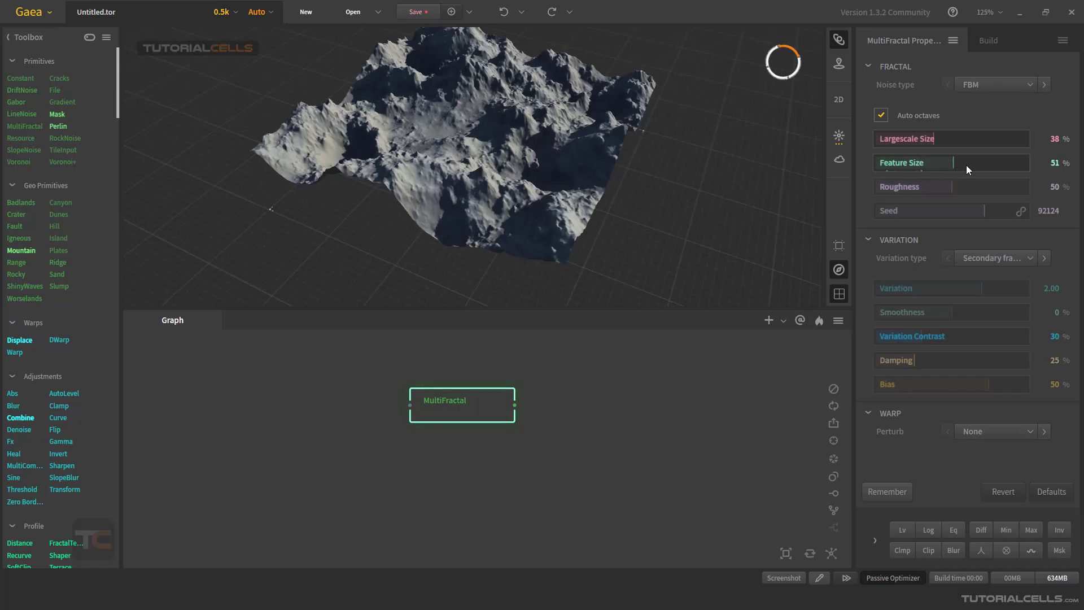
# Step: Try high and low Roughness values such as 67% and 24%, ending at 46%
pyautogui.click(903, 187)
pyautogui.moveTo(924, 186); pyautogui.dragTo(977, 187)
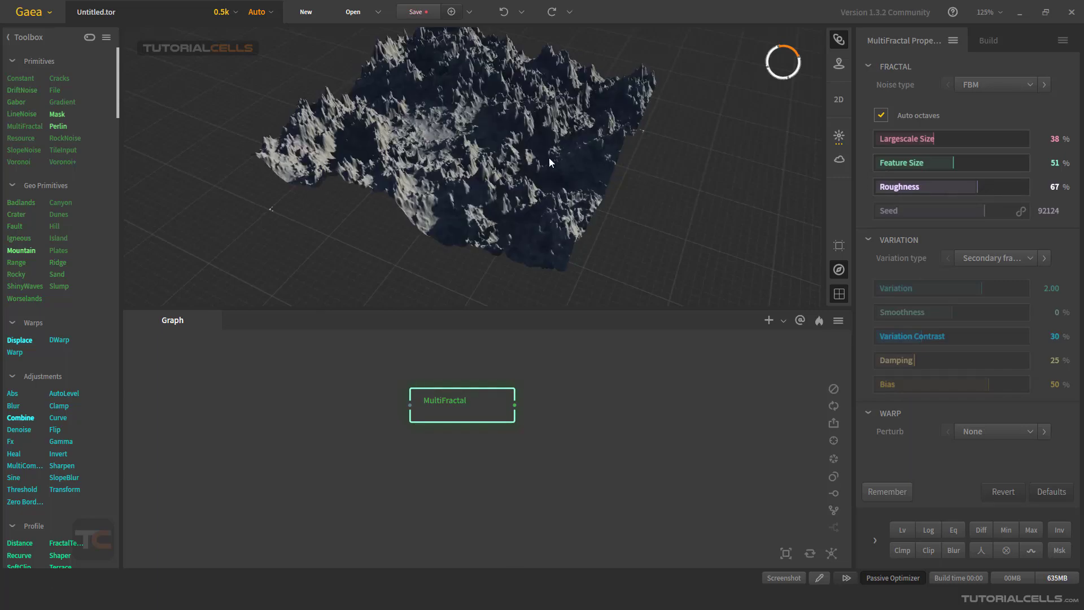
pyautogui.moveTo(551, 160); pyautogui.dragTo(581, 150)
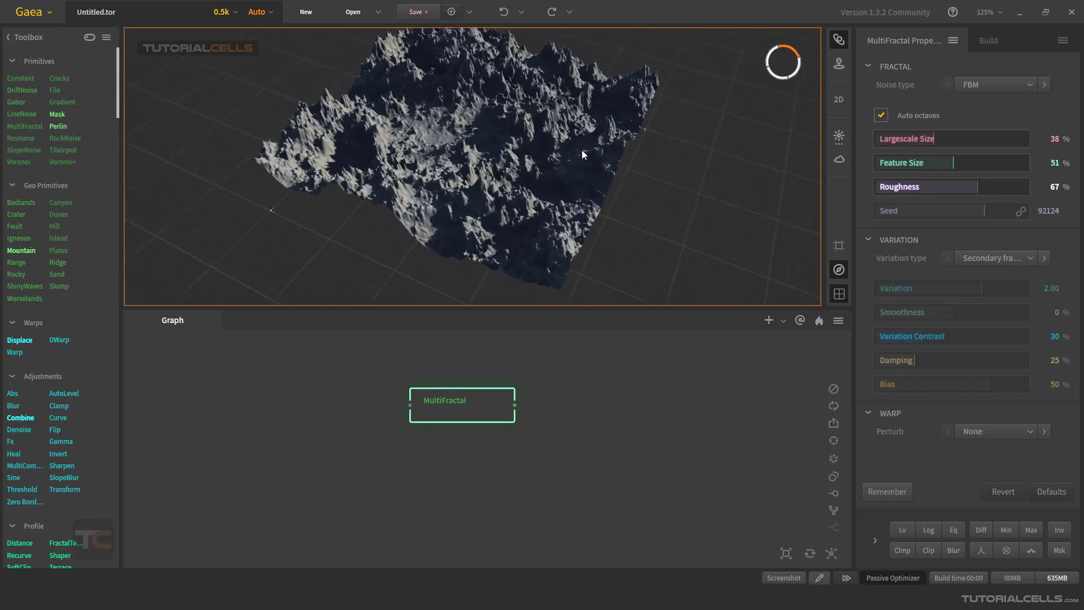
pyautogui.click(914, 187)
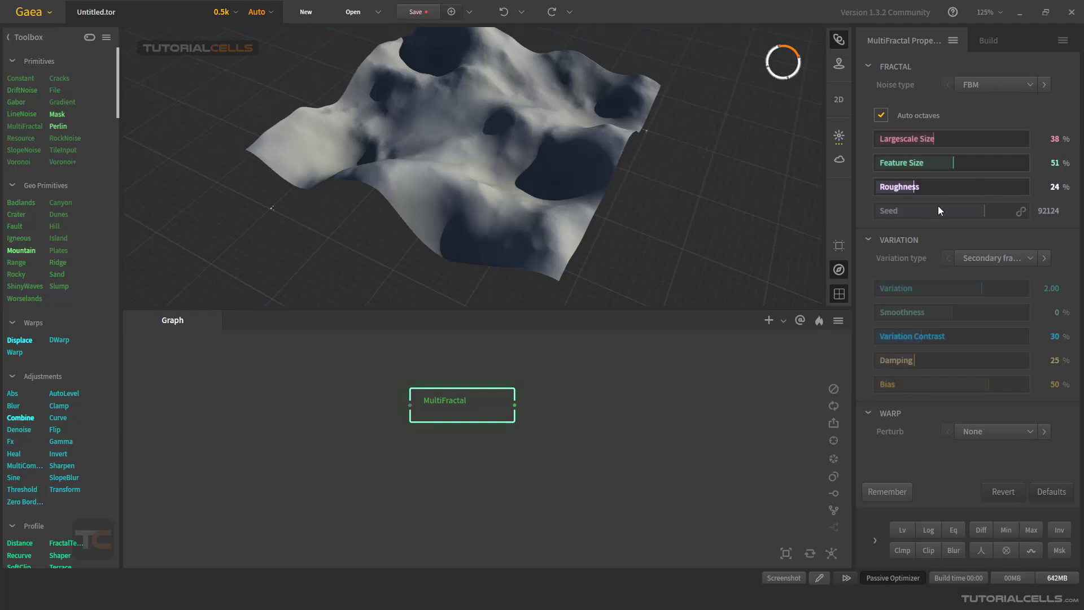
pyautogui.click(931, 187)
pyautogui.click(947, 190)
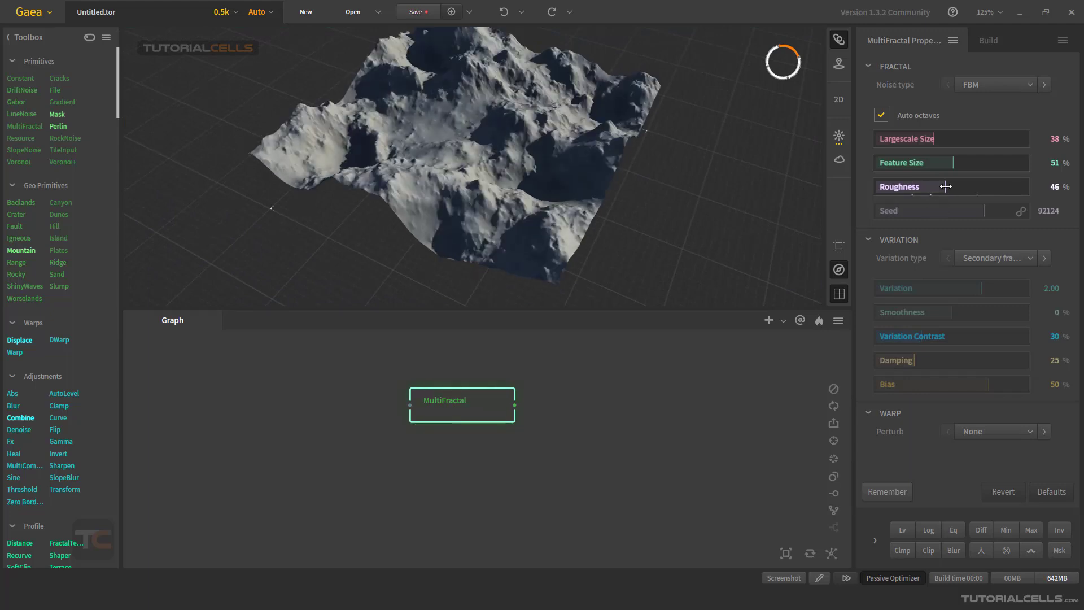
# Step: Set the MultiFractal seed to 92985 and choose Secondary fractal as the variation type
pyautogui.click(953, 211)
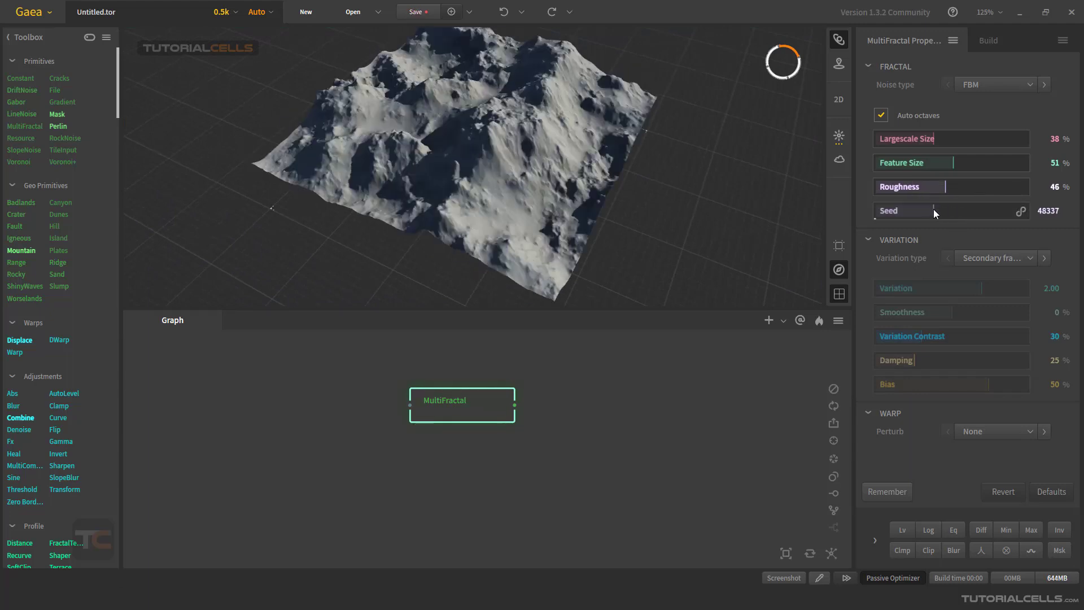
pyautogui.click(984, 211)
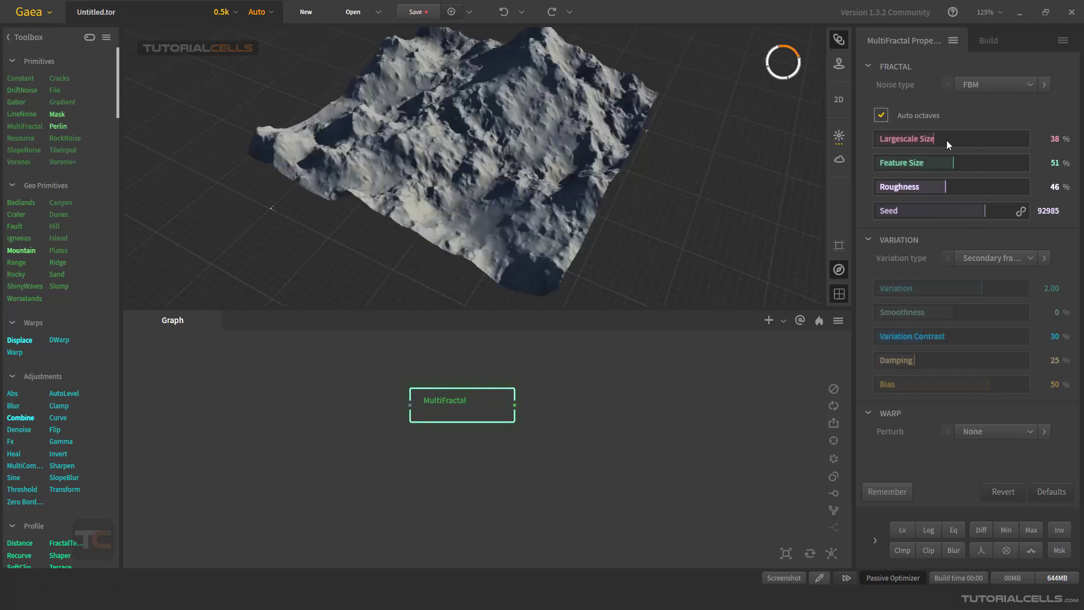
pyautogui.click(983, 260)
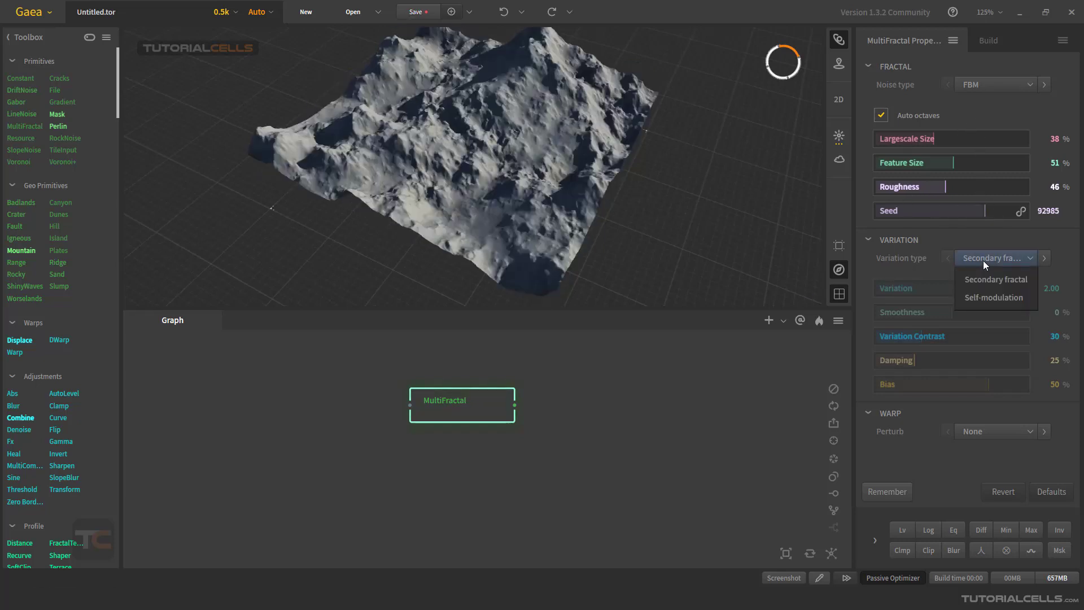
pyautogui.click(983, 279)
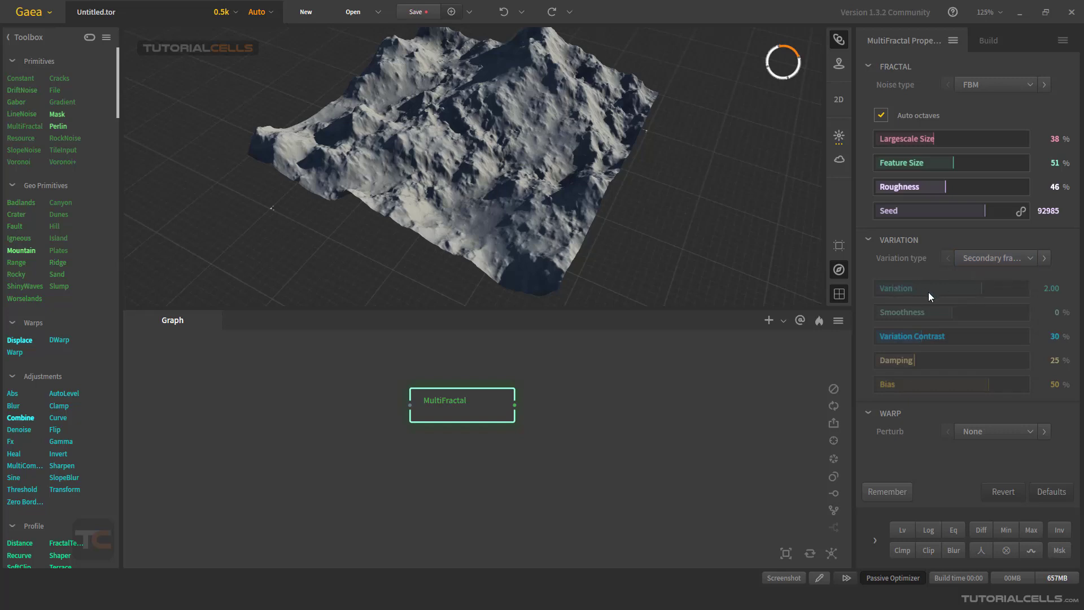
# Step: Set the node's Variation to -0.50 and its Smoothness to -3%
pyautogui.moveTo(927, 292)
pyautogui.mouseDown()
pyautogui.moveTo(909, 289)
pyautogui.moveTo(944, 292)
pyautogui.mouseUp()
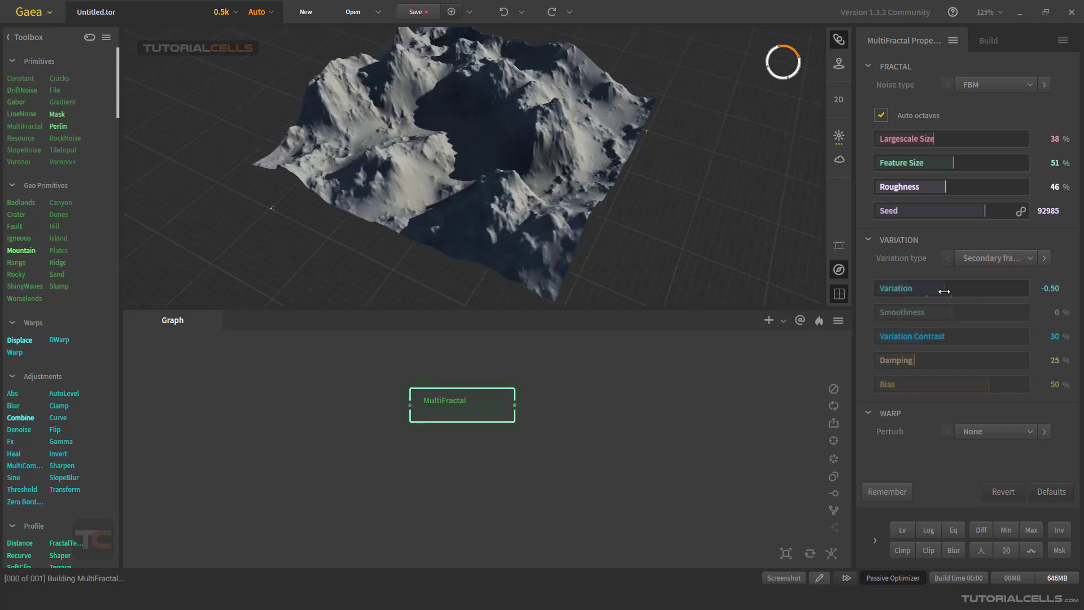
pyautogui.click(915, 312)
pyautogui.click(949, 310)
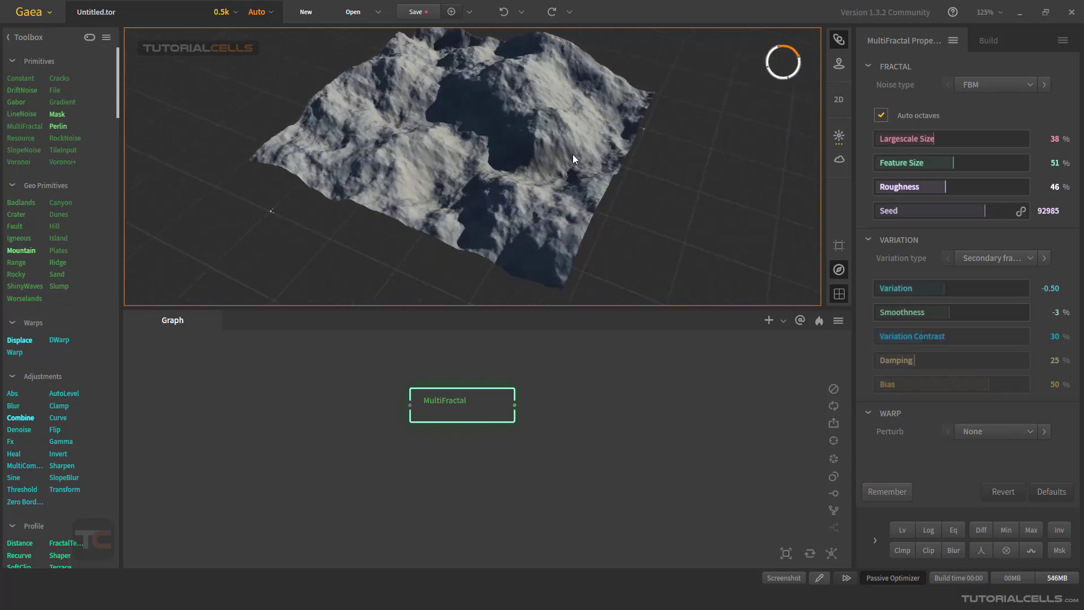
# Step: Show the 2D view beside the 3D view and display both as a contrast-enhanced grayscale heightmap
pyautogui.click(839, 100)
pyautogui.moveTo(242, 147); pyautogui.dragTo(346, 151, button='middle')
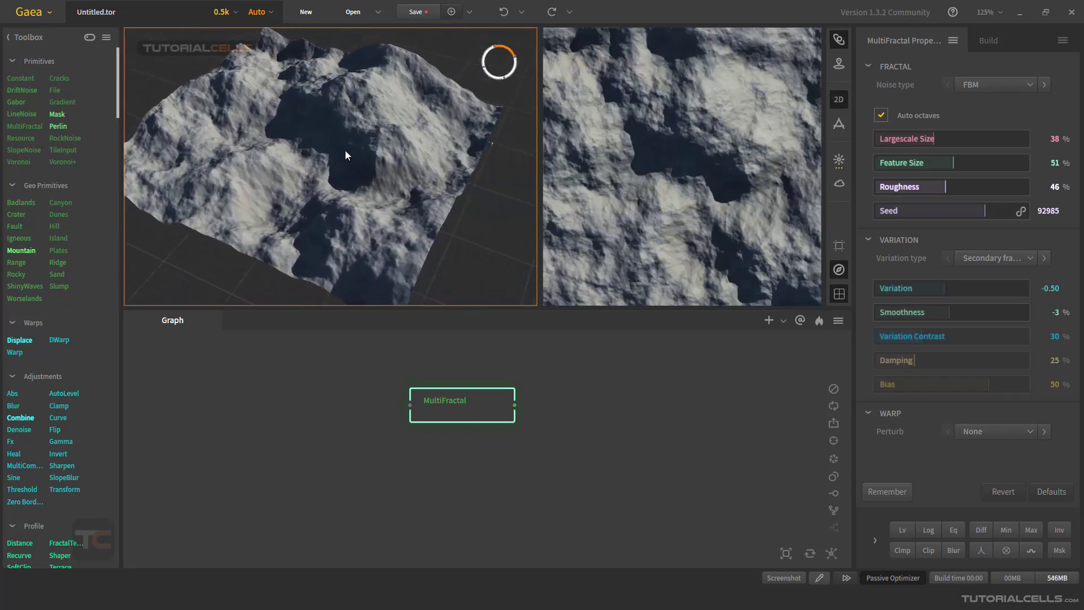
pyautogui.click(837, 126)
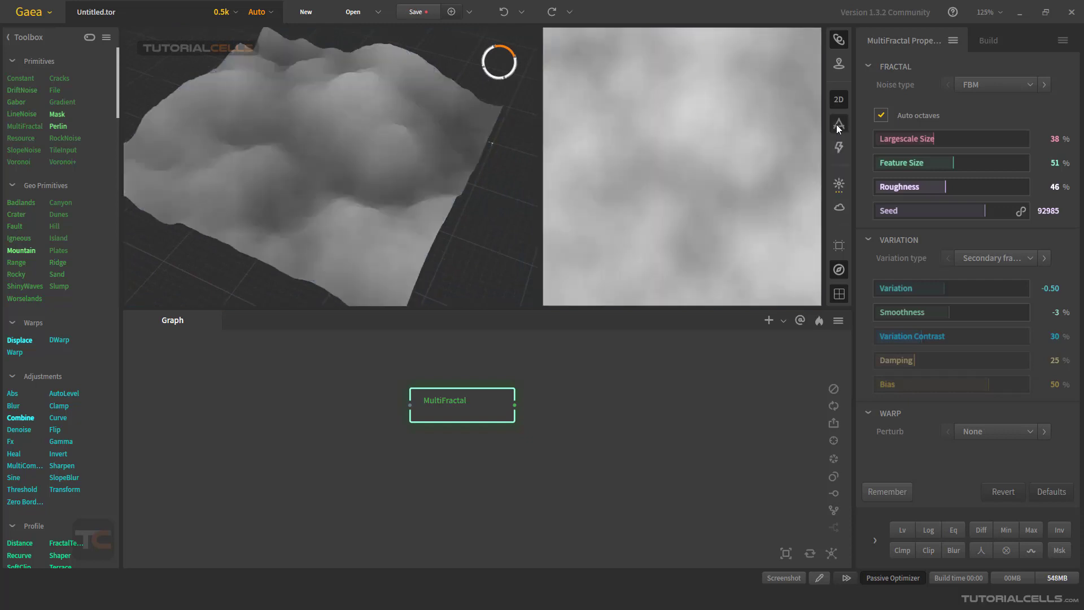
pyautogui.click(840, 146)
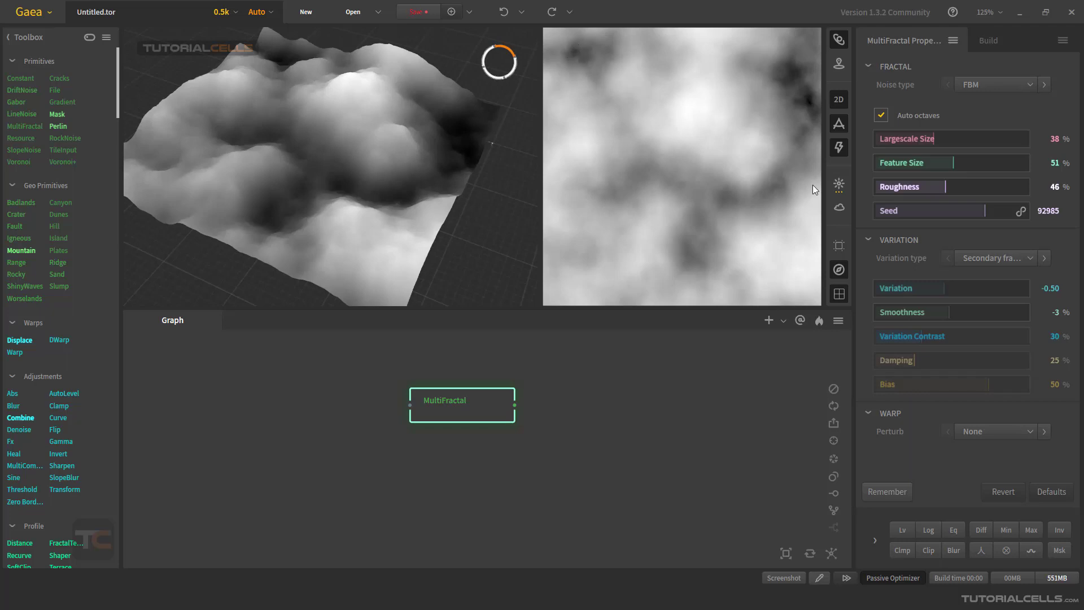
# Step: Turn off Auto octaves and set Octaves to 11
pyautogui.click(881, 116)
pyautogui.click(880, 115)
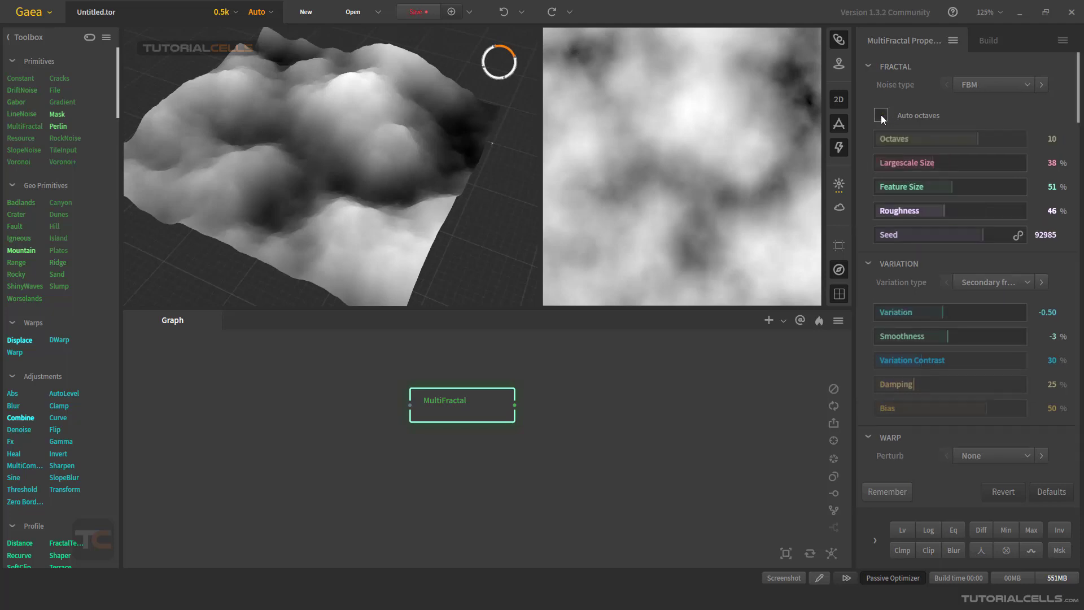
pyautogui.click(882, 116)
pyautogui.click(901, 141)
pyautogui.moveTo(901, 141); pyautogui.dragTo(991, 140)
# Step: Try a lower Octaves value of 5, raise it again, and turn Auto octaves back on
pyautogui.scroll(4, 795, 89)
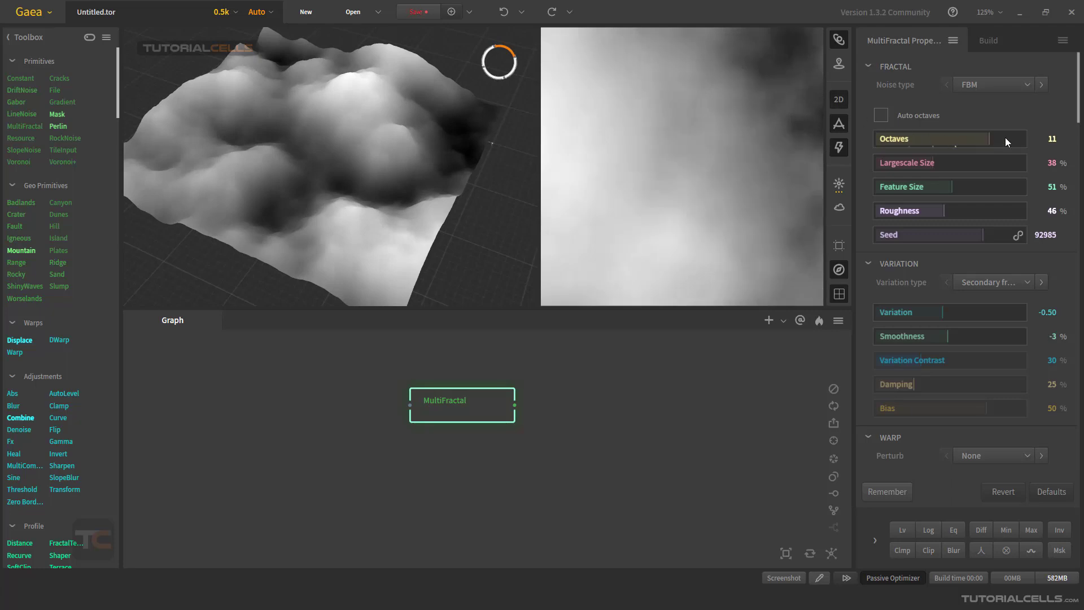
pyautogui.moveTo(1005, 138); pyautogui.dragTo(930, 134)
pyautogui.click(902, 140)
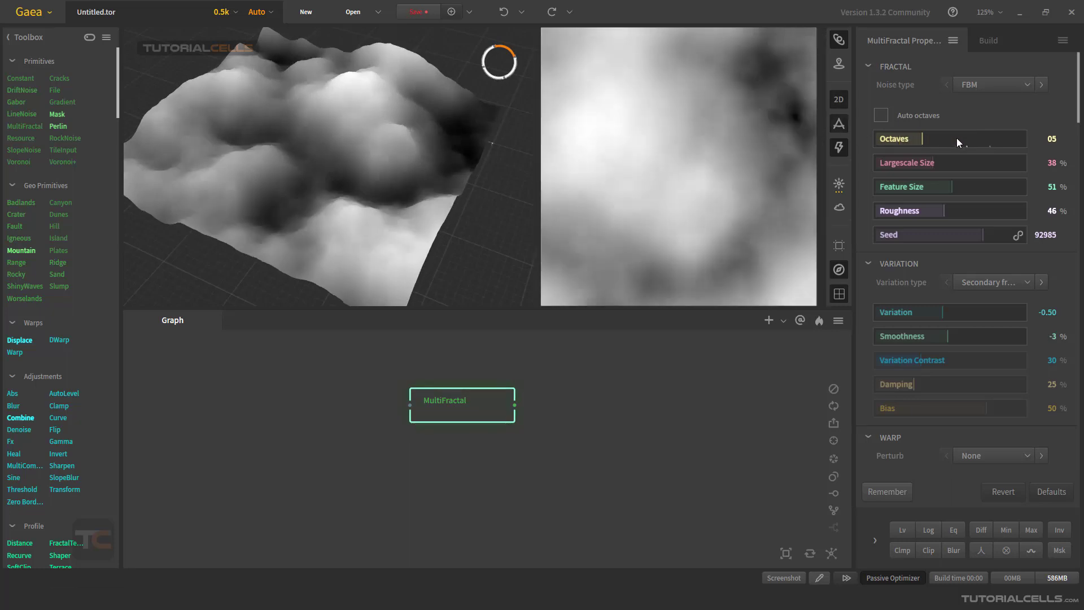
pyautogui.click(984, 140)
pyautogui.click(882, 116)
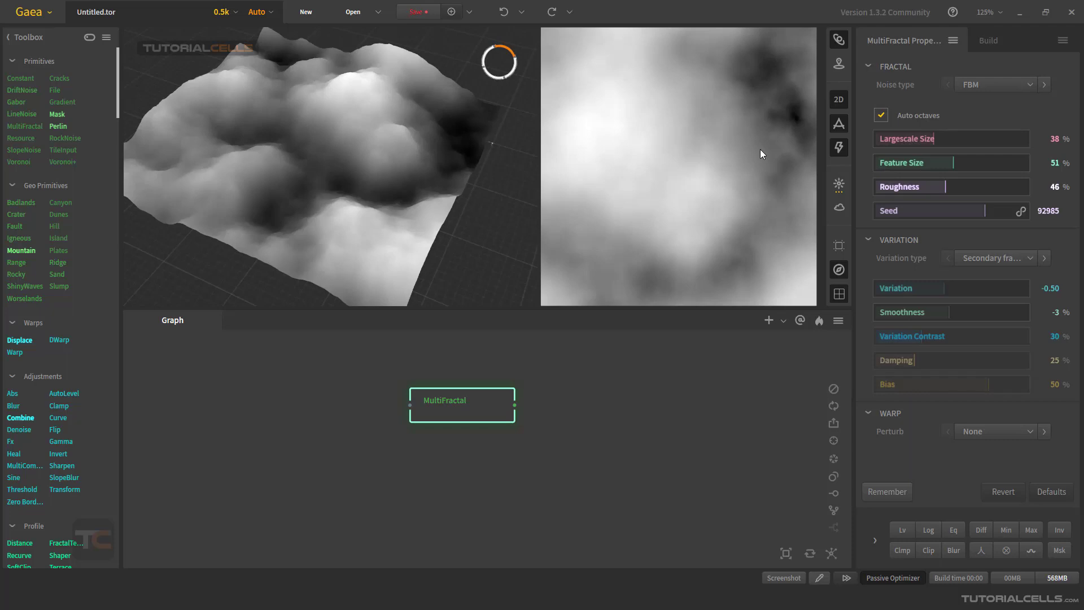
# Step: Compare Largescale Size at 19% and 57%, and set it to 23%
pyautogui.click(905, 142)
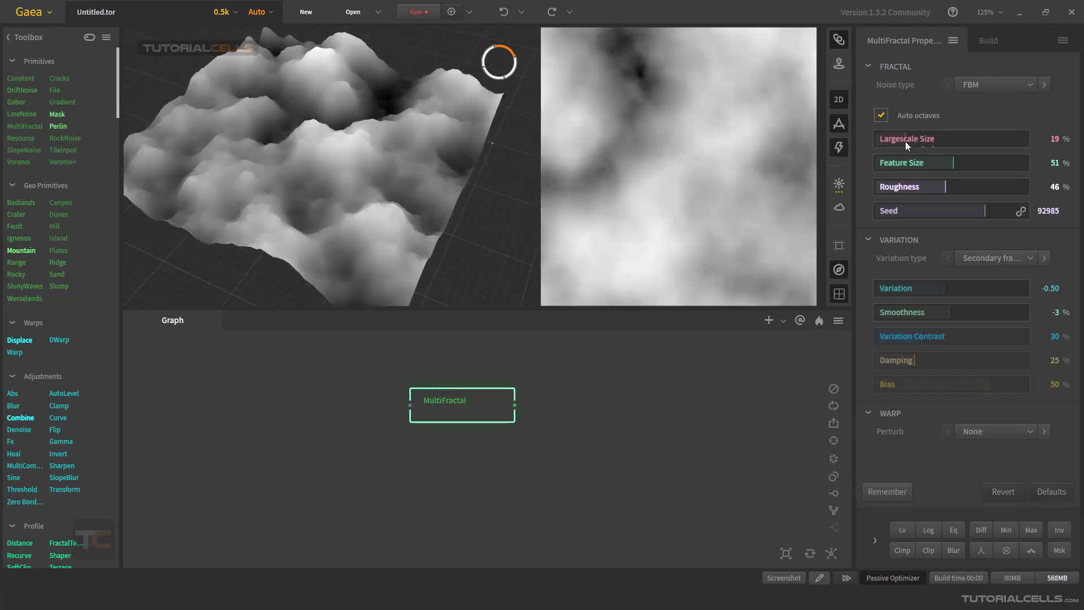
pyautogui.moveTo(926, 141); pyautogui.dragTo(961, 142)
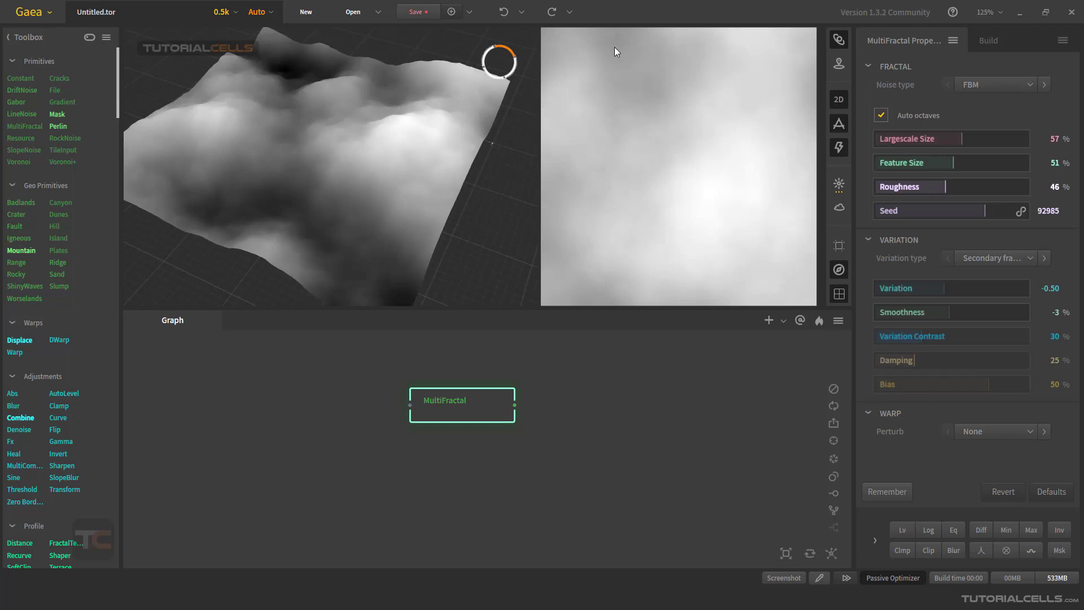
pyautogui.moveTo(909, 139); pyautogui.dragTo(912, 139)
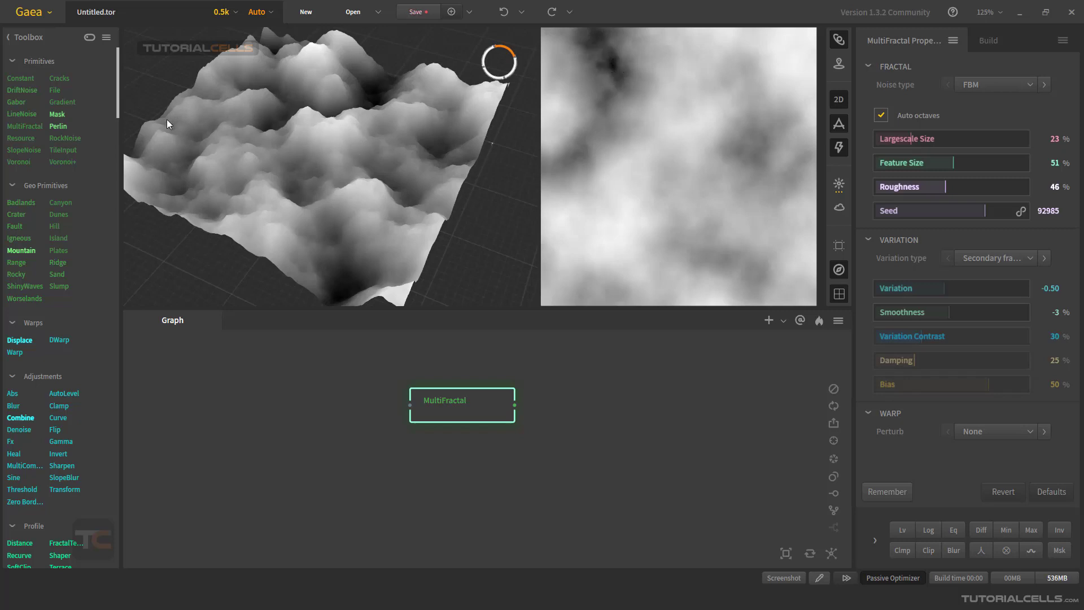
# Step: Set Feature Size to 72%, try Roughness at 18%, and set Roughness to 46%
pyautogui.moveTo(906, 167); pyautogui.dragTo(981, 166)
pyautogui.moveTo(922, 184); pyautogui.dragTo(903, 188)
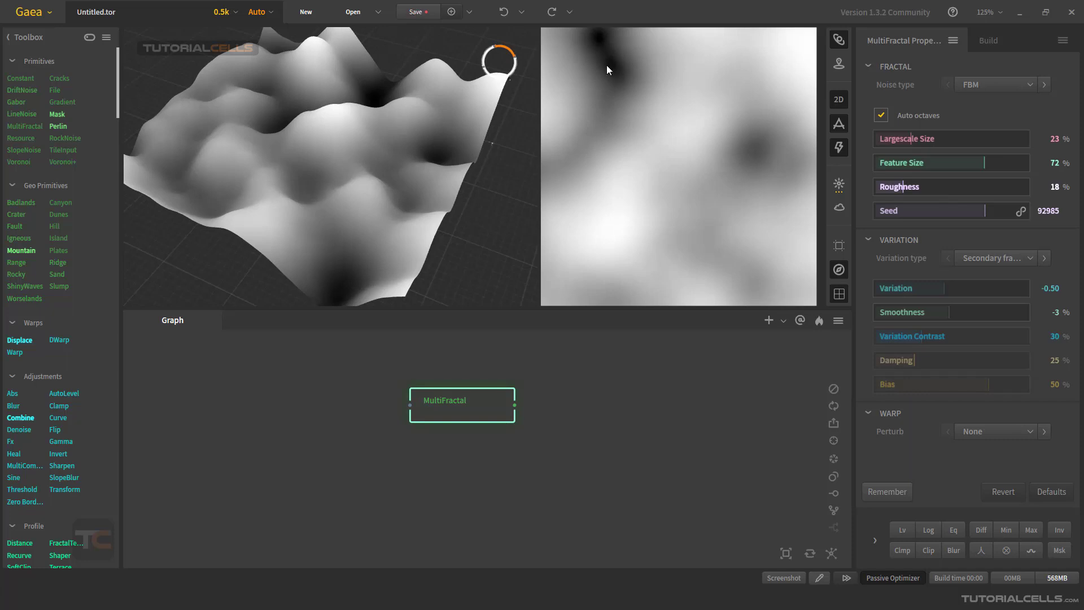
pyautogui.click(946, 187)
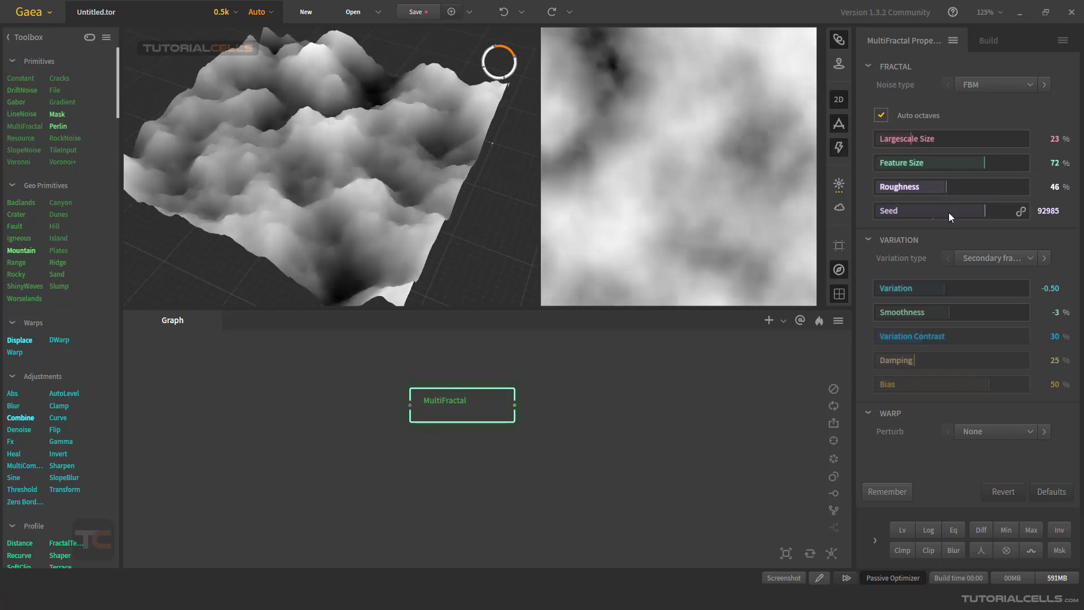
# Step: Lower the node's Variation to -2.51 and further to -3.95
pyautogui.moveTo(944, 289); pyautogui.dragTo(914, 288)
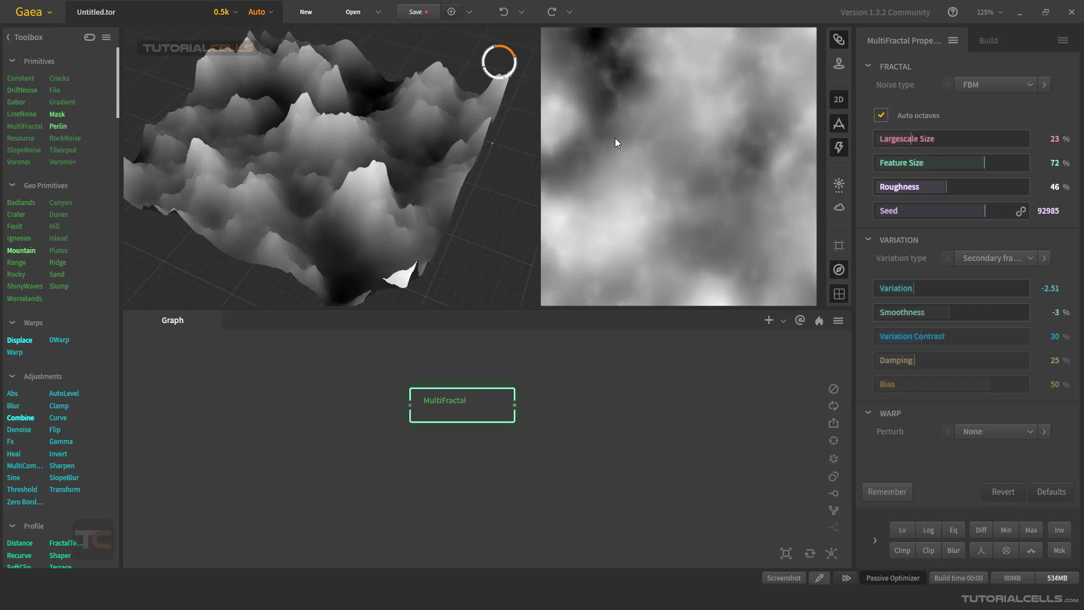
pyautogui.click(890, 289)
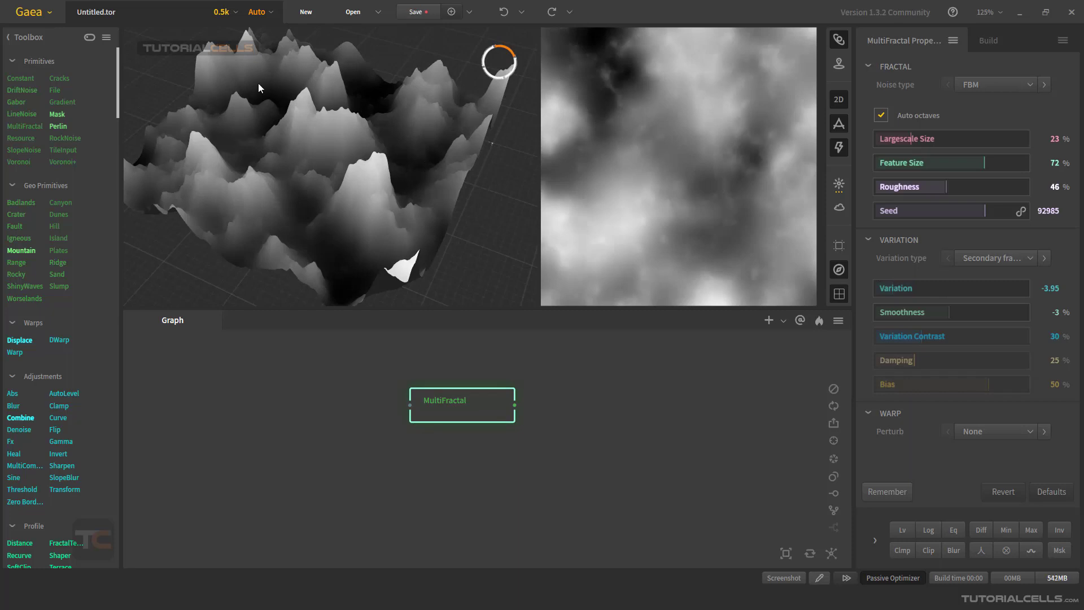
# Step: Try Smoothness at -71% and -25%, then raise Variation Contrast to 48% and further to 80%
pyautogui.click(900, 317)
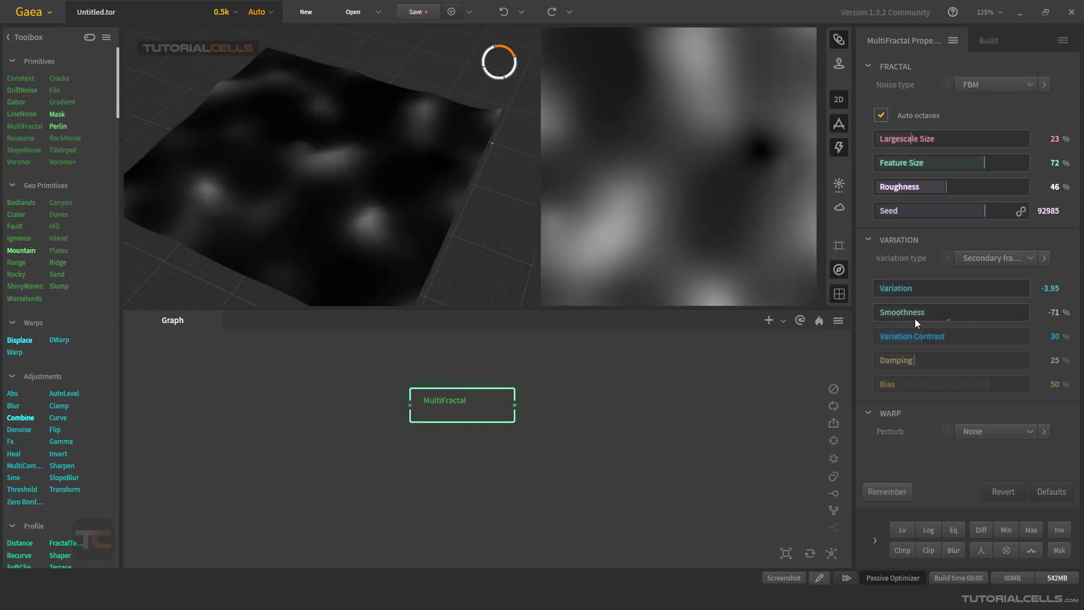
pyautogui.click(933, 315)
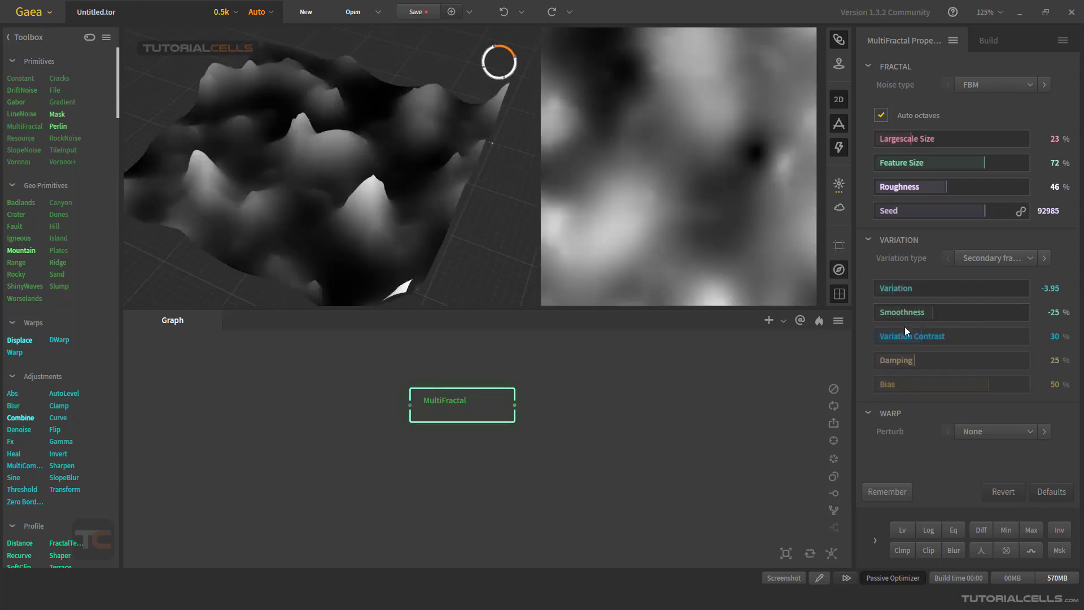
pyautogui.click(914, 338)
pyautogui.click(948, 338)
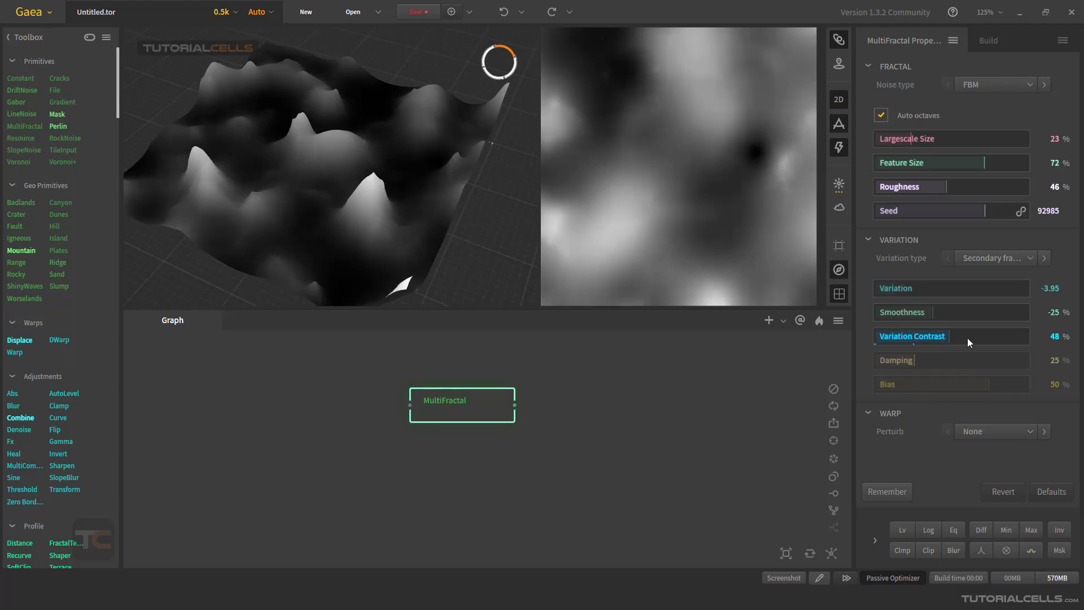
pyautogui.click(997, 338)
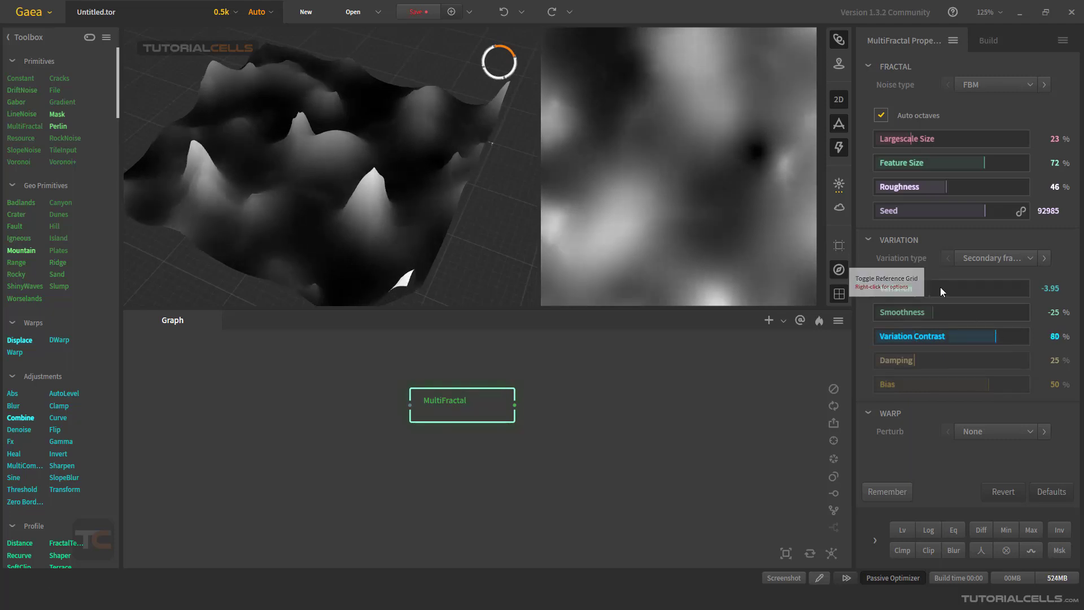
# Step: Set the node's Variation to 2.00 and its Smoothness to 0%
pyautogui.click(977, 288)
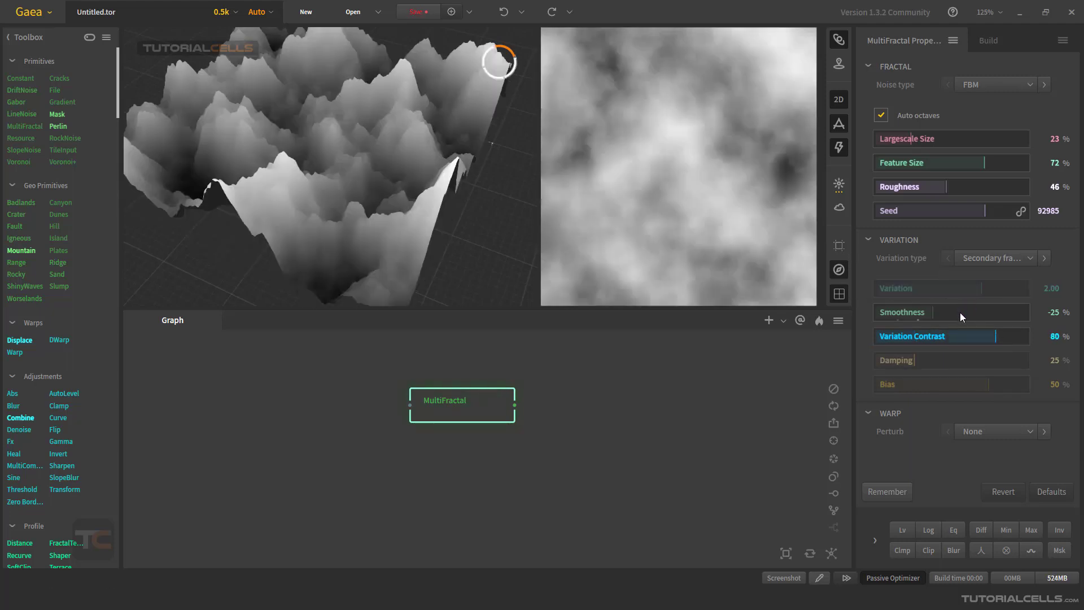
pyautogui.rightClick(959, 313)
pyautogui.click(973, 314)
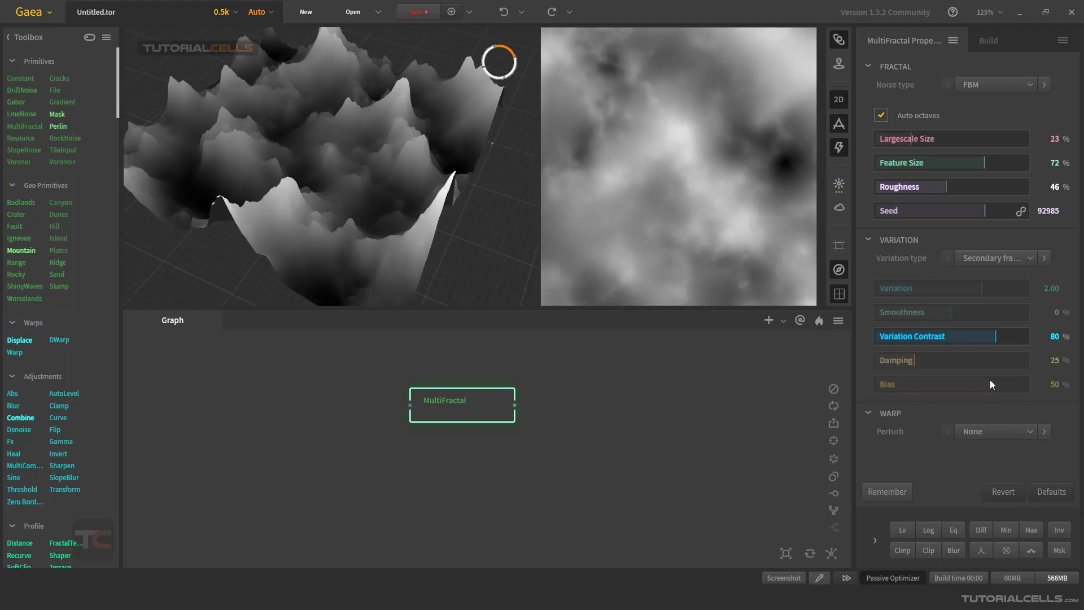
# Step: Set Damping to 62%, compare Bias at -43% and 39%, and set Bias to 66%
pyautogui.moveTo(932, 360); pyautogui.dragTo(969, 359)
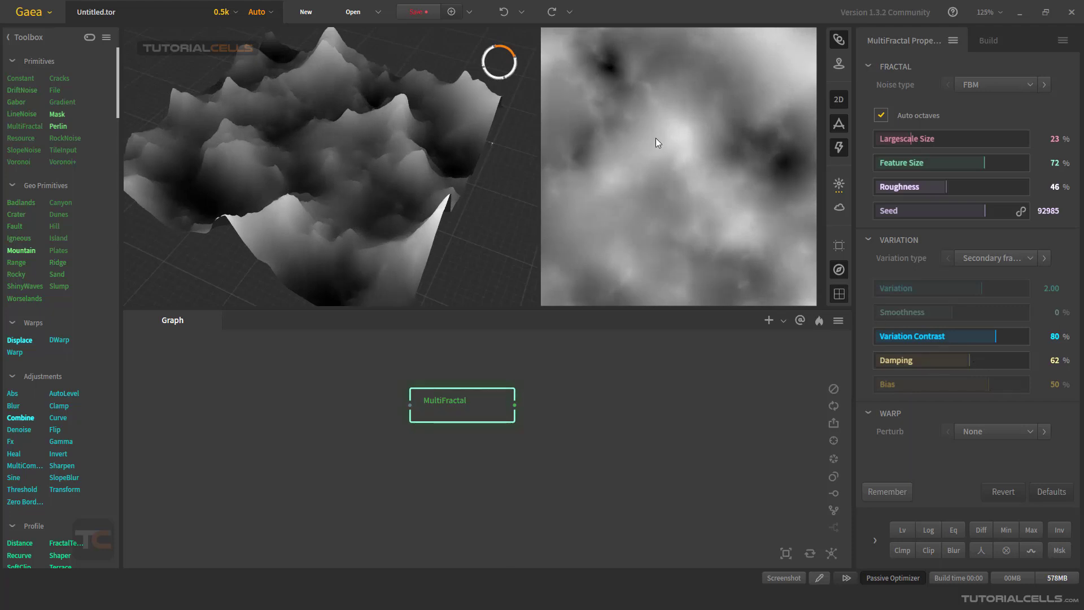
pyautogui.click(919, 387)
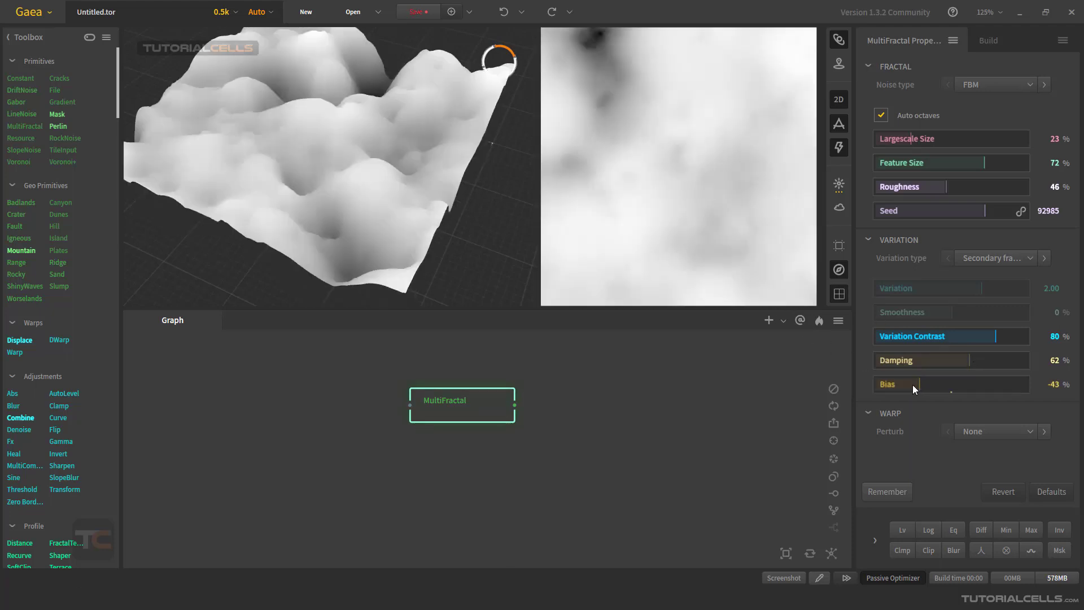
pyautogui.moveTo(912, 384); pyautogui.dragTo(1000, 383)
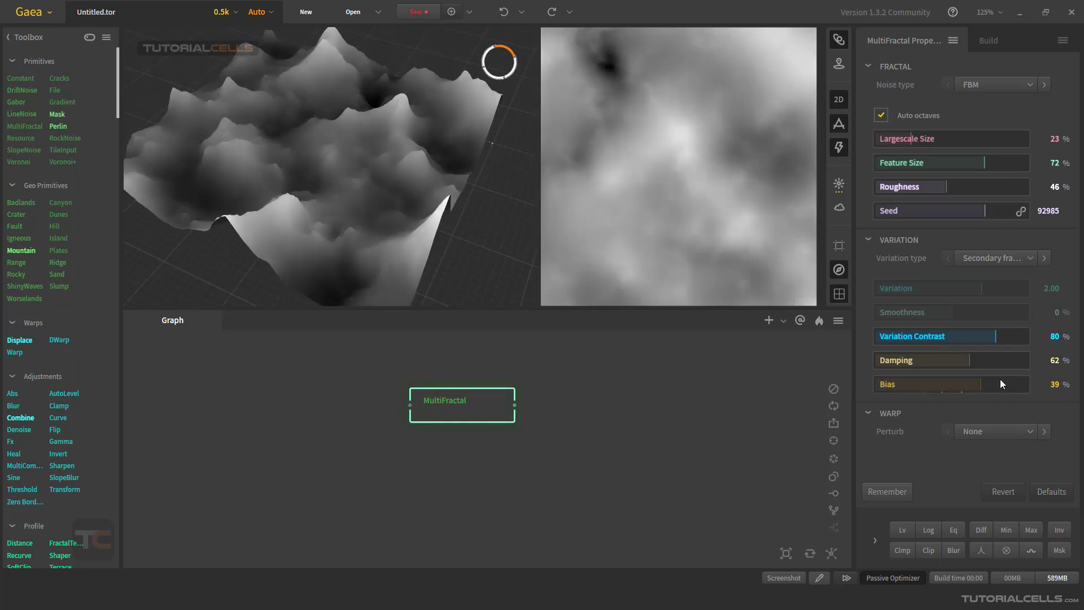
pyautogui.click(1000, 379)
# Step: Change the variation type to Self-modulation and lower Variation Contrast to 26%
pyautogui.click(982, 258)
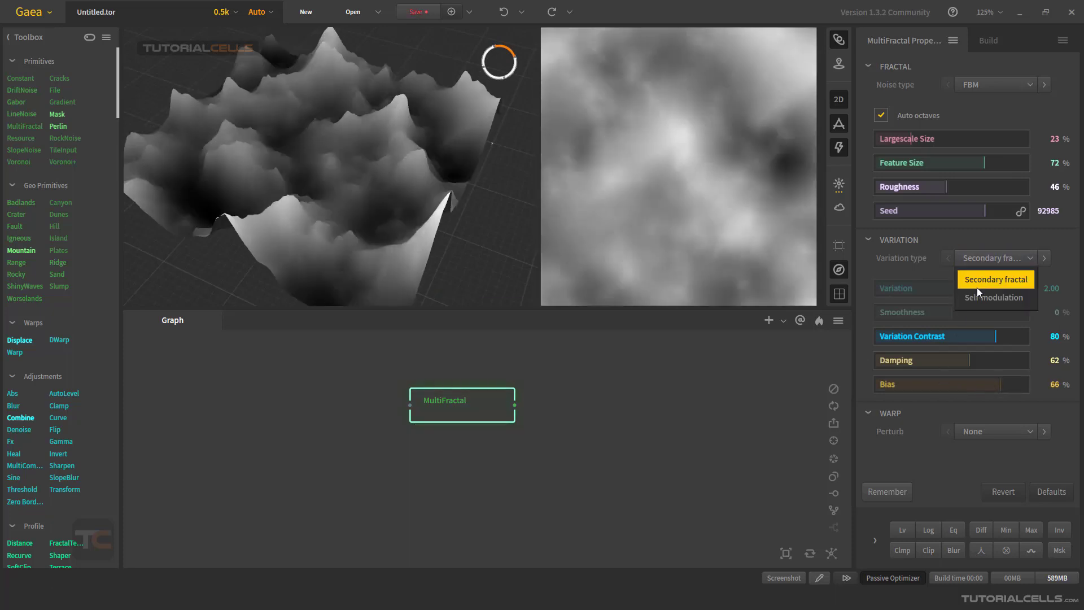
pyautogui.click(974, 300)
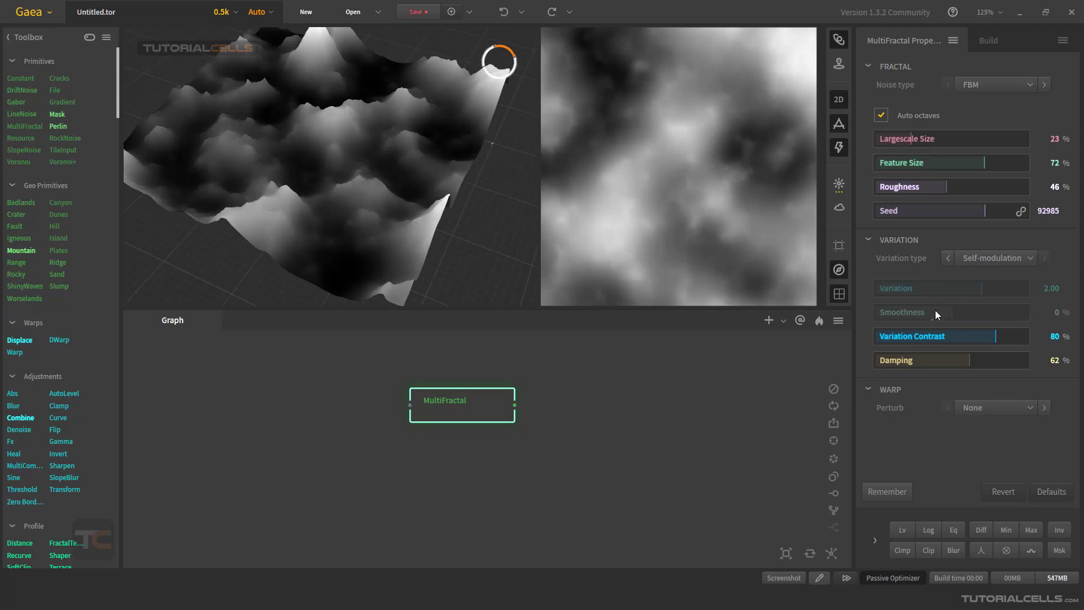
pyautogui.click(915, 337)
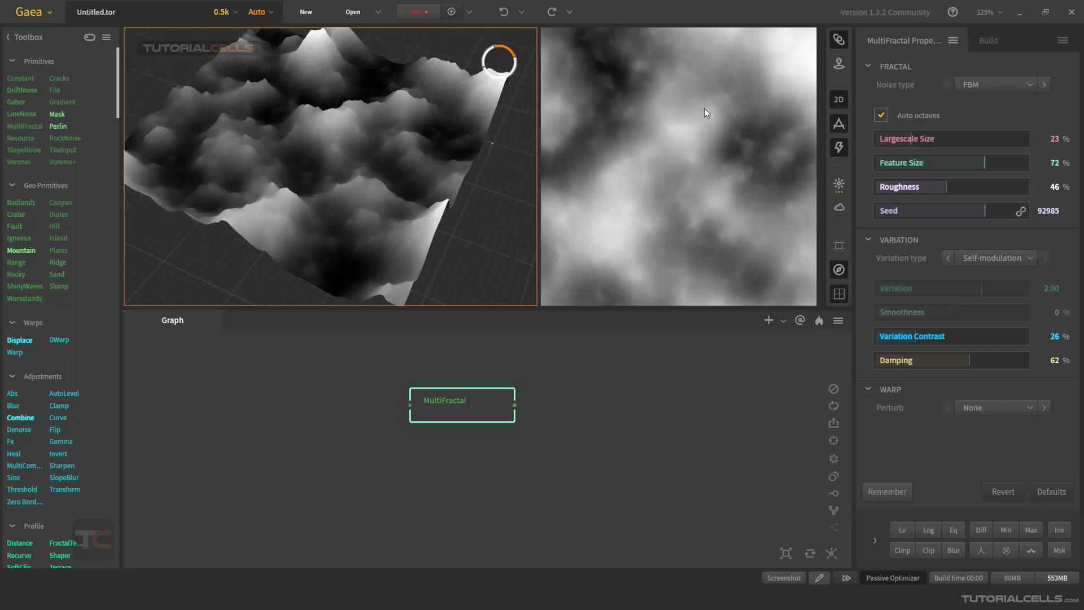
# Step: Apply a Simple Perturb warp with Relative Warp Size 1.90 and Warp Strength 45%
pyautogui.click(995, 408)
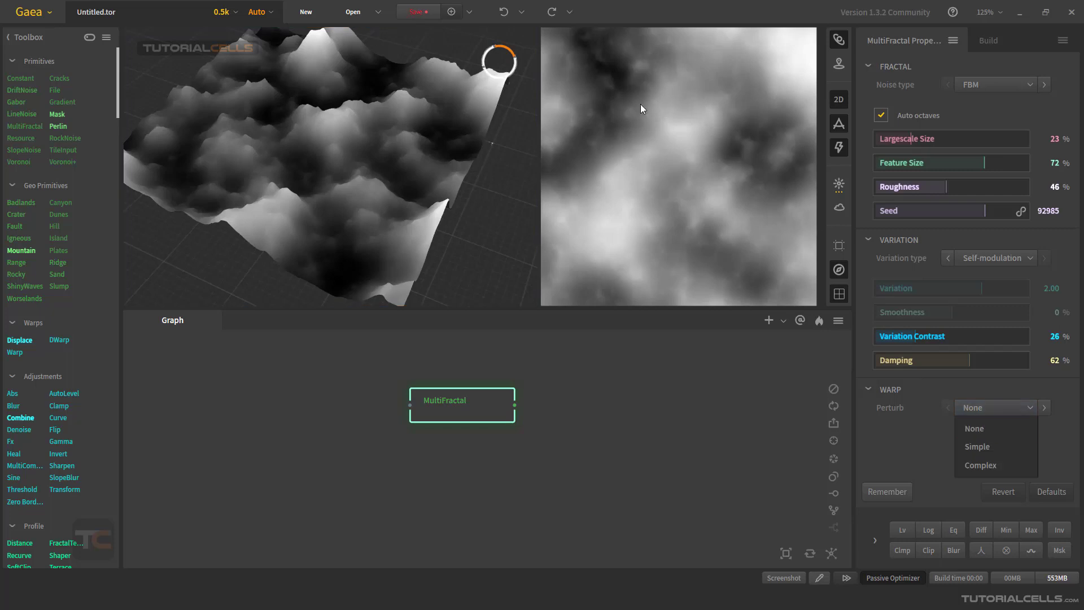
pyautogui.click(1007, 446)
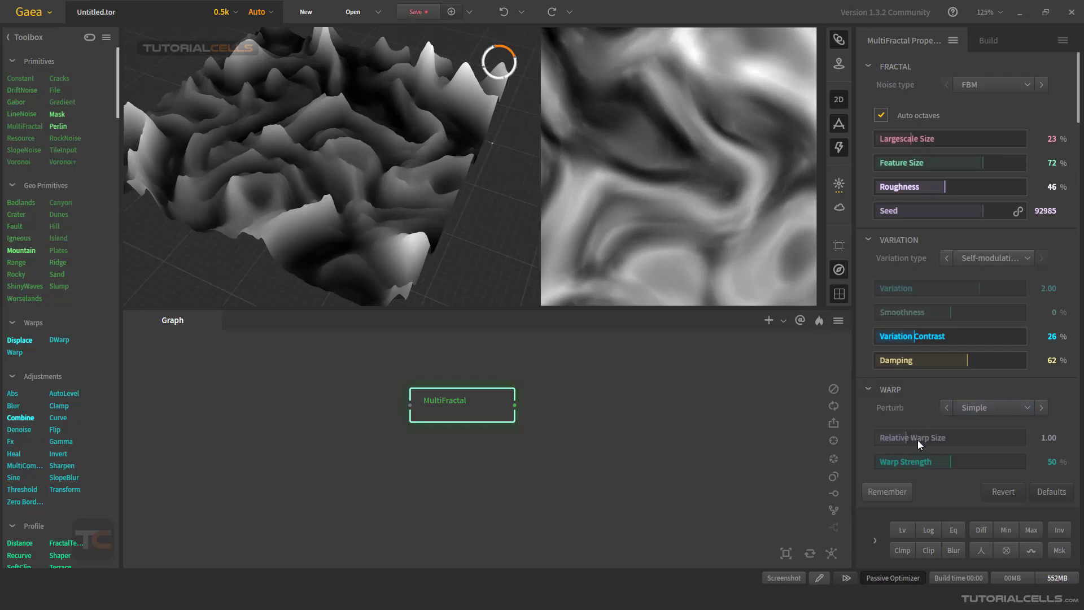
pyautogui.moveTo(918, 440); pyautogui.dragTo(947, 437)
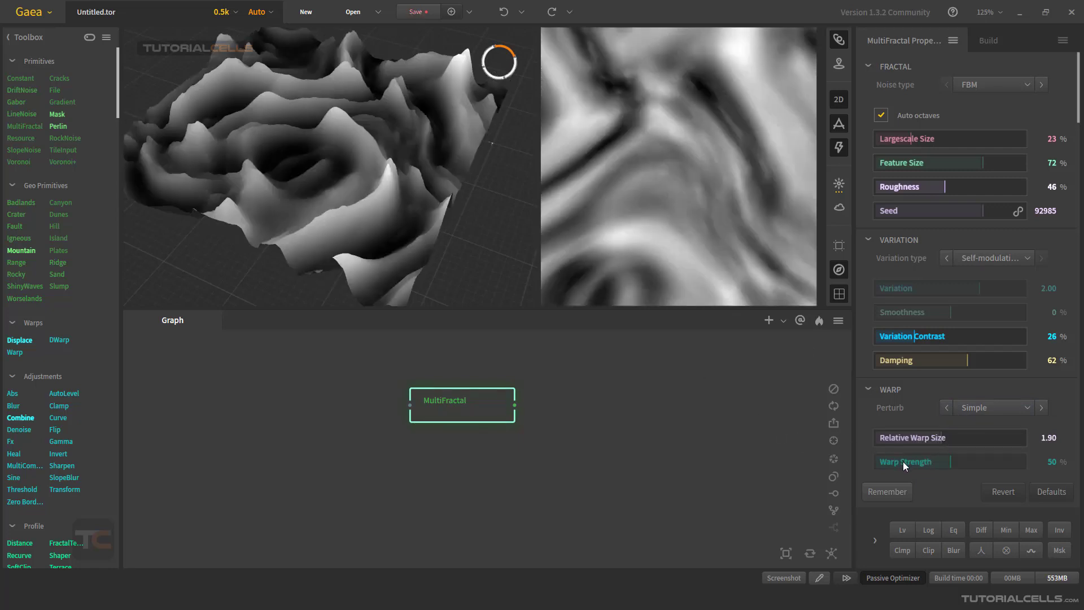
pyautogui.moveTo(904, 462); pyautogui.dragTo(943, 459)
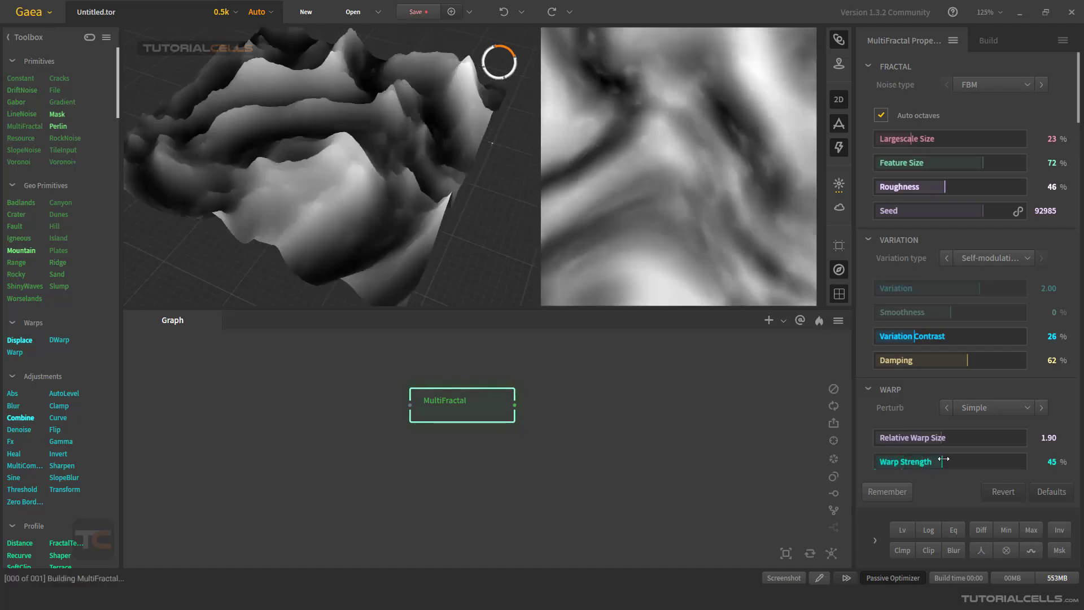
# Step: Switch the Perturb warp to Complex and set Relative Warp Size to 2.33
pyautogui.click(978, 404)
pyautogui.click(965, 466)
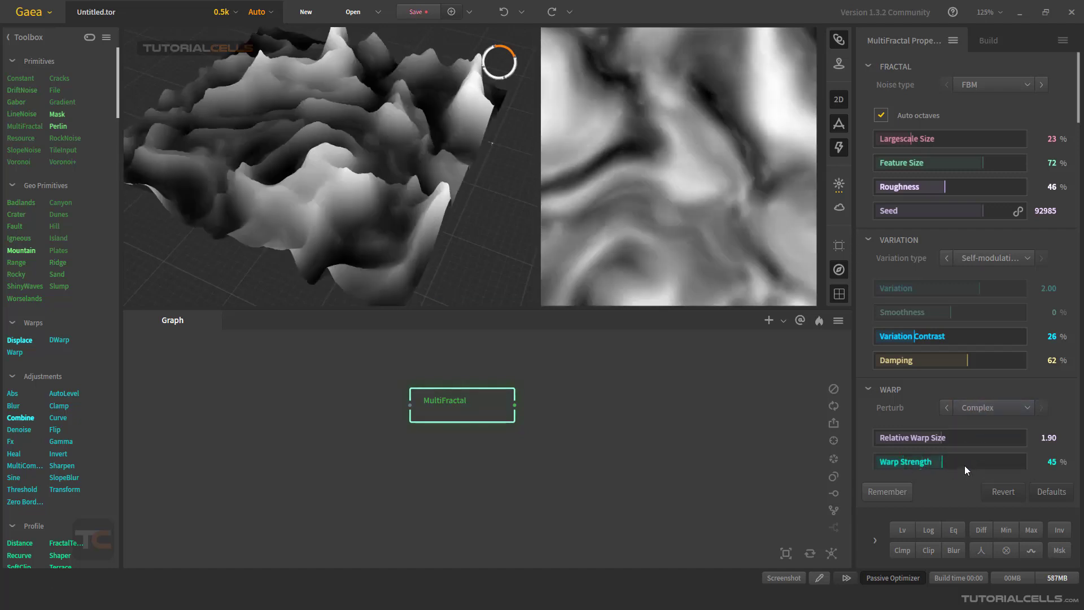
pyautogui.click(957, 439)
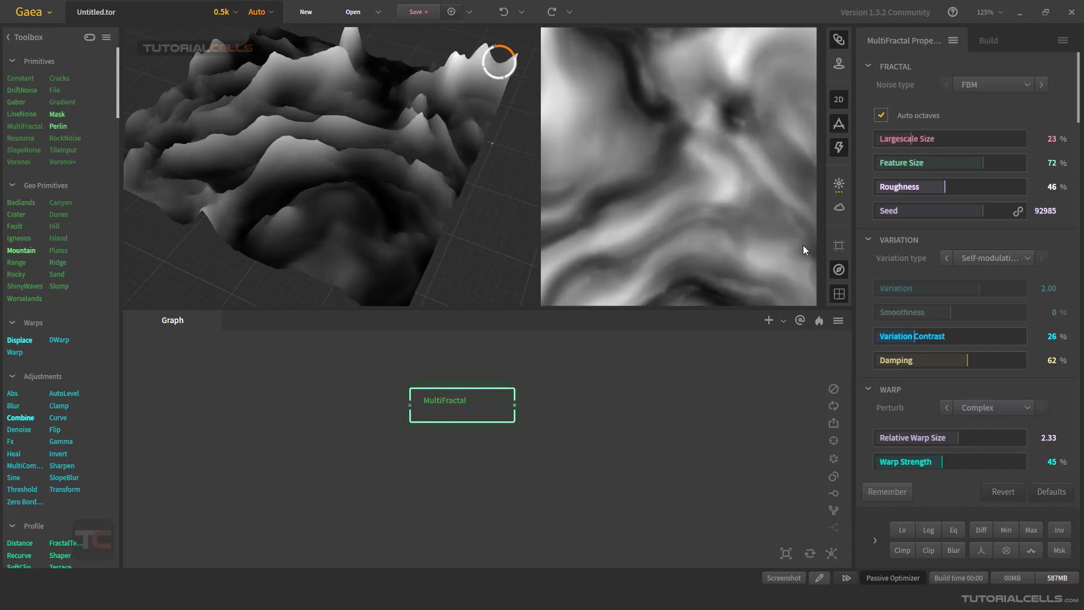
# Step: Switch the terrain from the grayscale display to the lit, shaded display and hide the 2D view
pyautogui.click(839, 147)
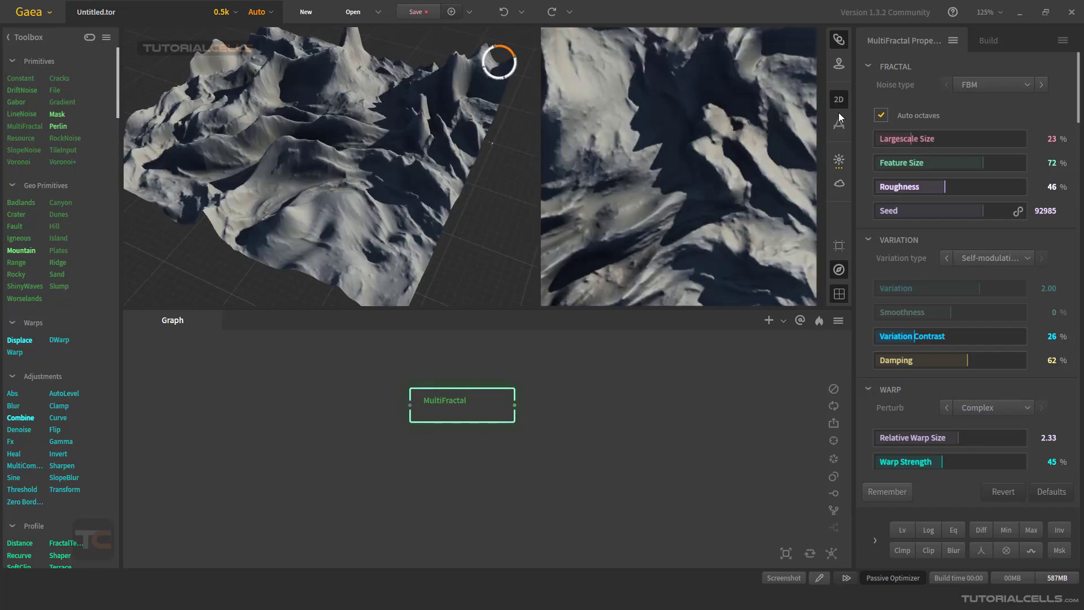
pyautogui.click(838, 100)
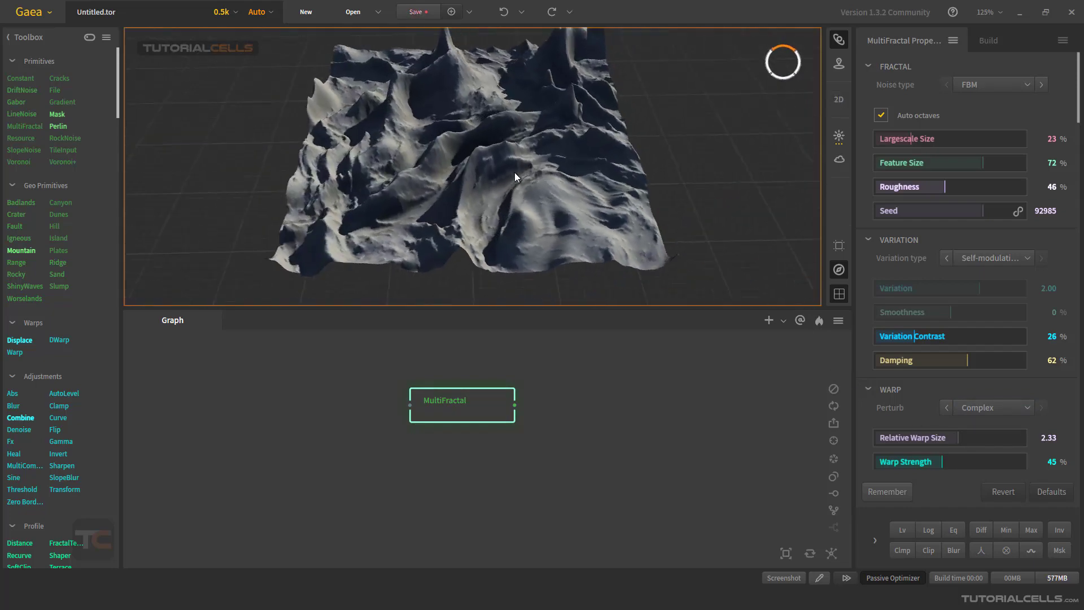
pyautogui.moveTo(515, 172); pyautogui.dragTo(484, 178)
# Step: Raise Warp Iterations to 7 and further to 14, and inspect the warped terrain
pyautogui.scroll(-3, 930, 371)
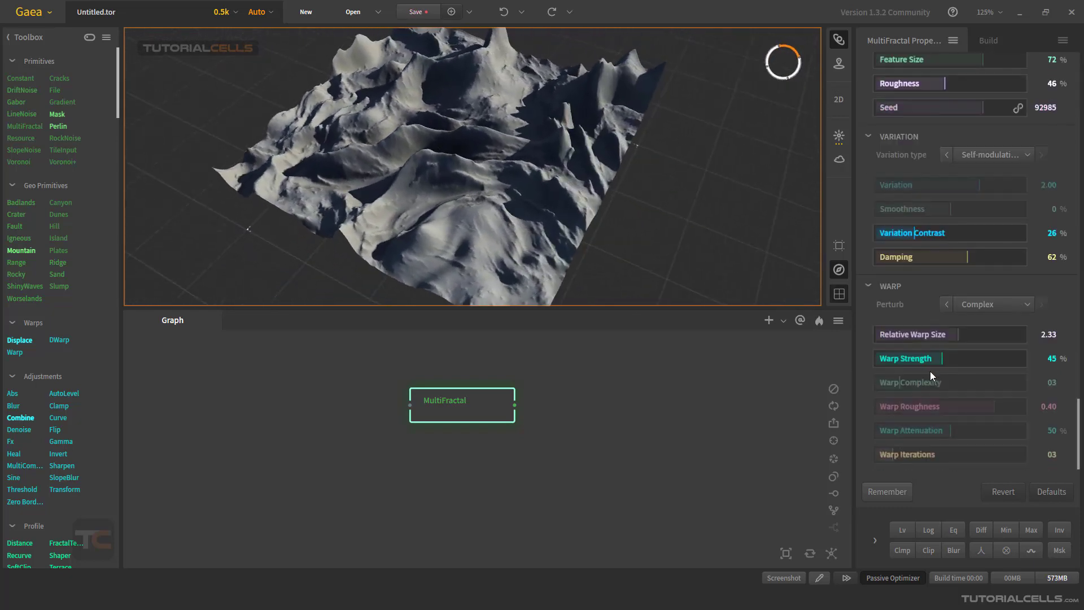
pyautogui.moveTo(909, 455); pyautogui.dragTo(934, 460)
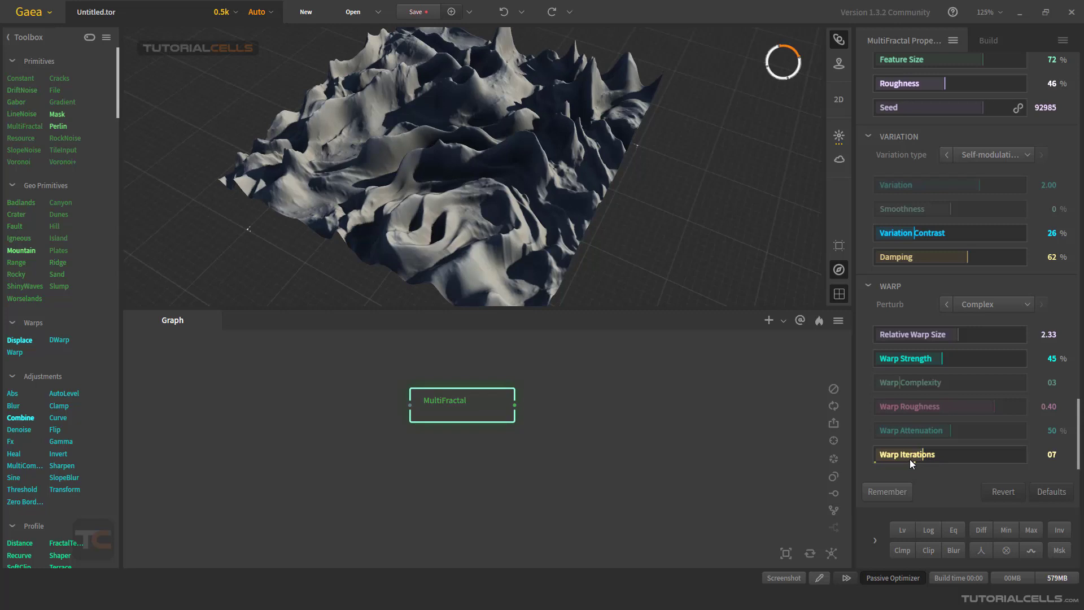
pyautogui.moveTo(910, 459); pyautogui.dragTo(973, 454)
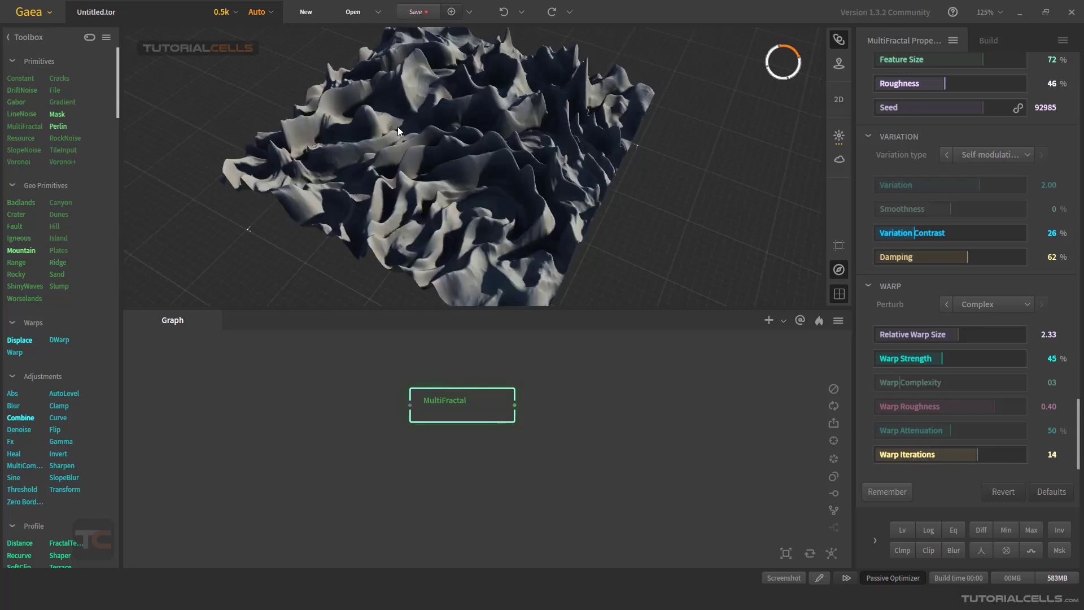
pyautogui.moveTo(392, 170)
pyautogui.mouseDown()
pyautogui.moveTo(502, 175)
pyautogui.moveTo(409, 176)
pyautogui.mouseUp()
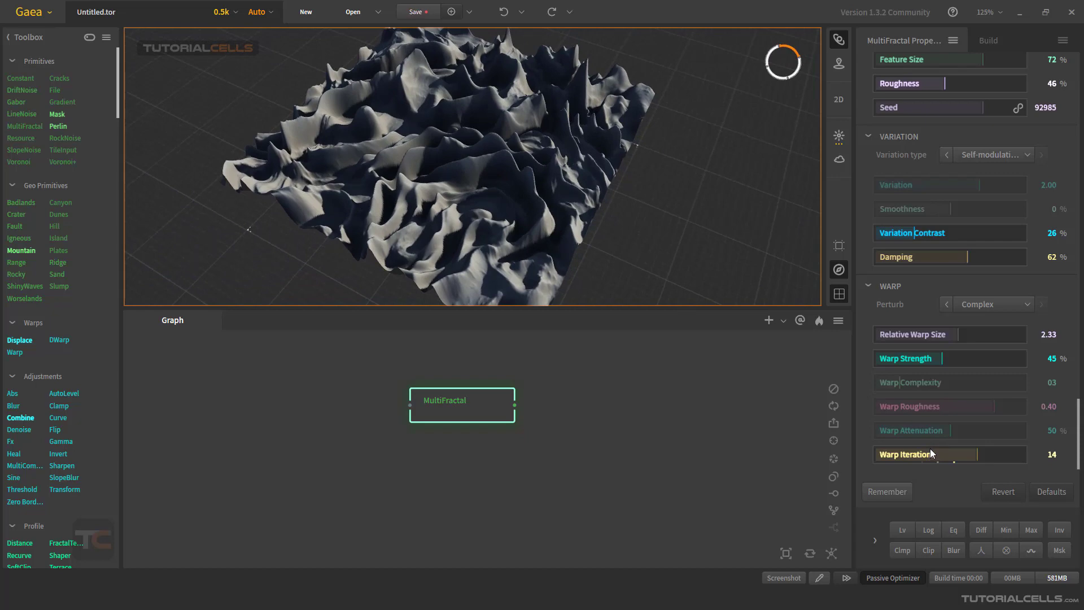
# Step: Set Warp Attenuation to 36% and inspect the resulting terrain from different angles
pyautogui.click(929, 432)
pyautogui.moveTo(471, 198); pyautogui.dragTo(505, 202)
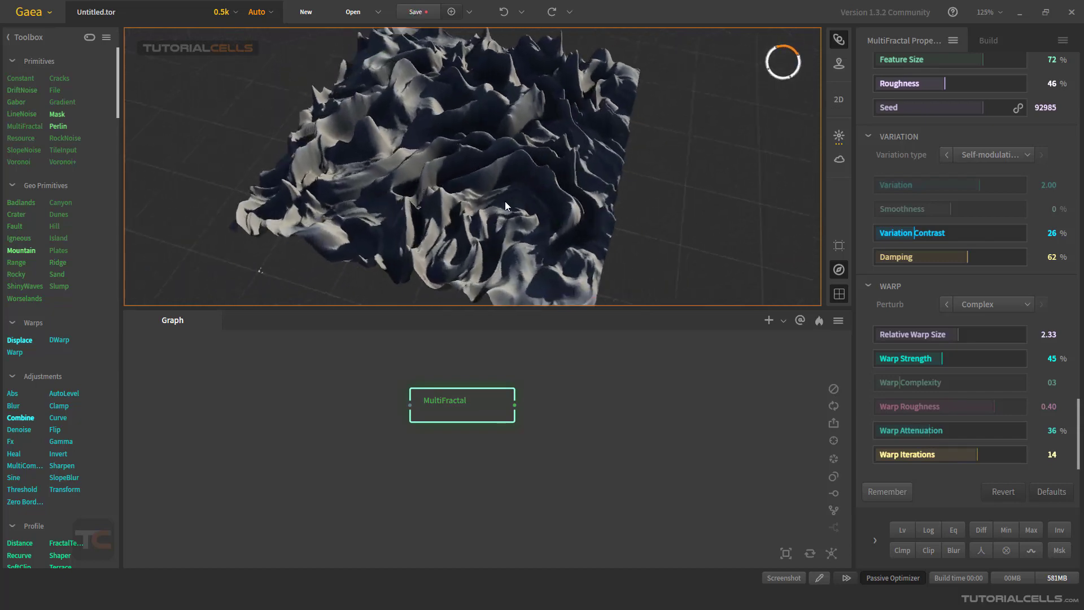
pyautogui.scroll(3, 906, 293)
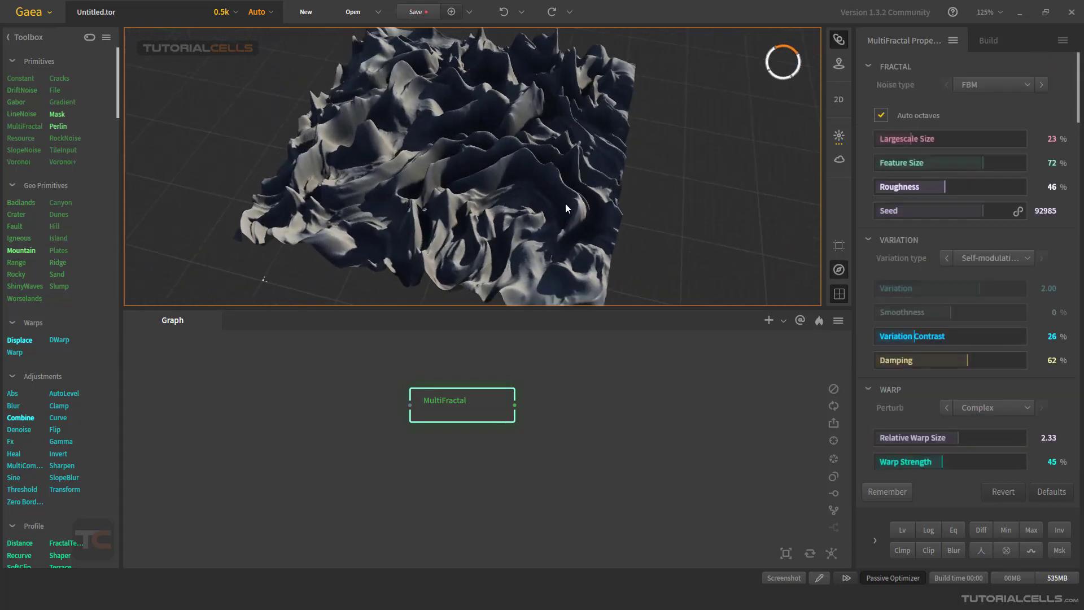
pyautogui.moveTo(548, 189); pyautogui.dragTo(517, 183)
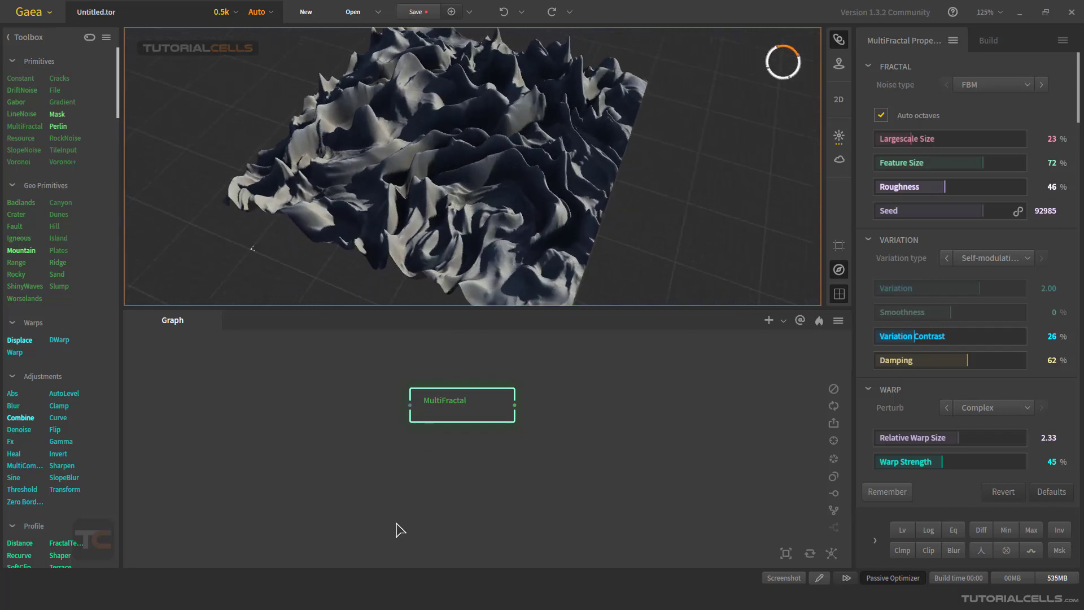